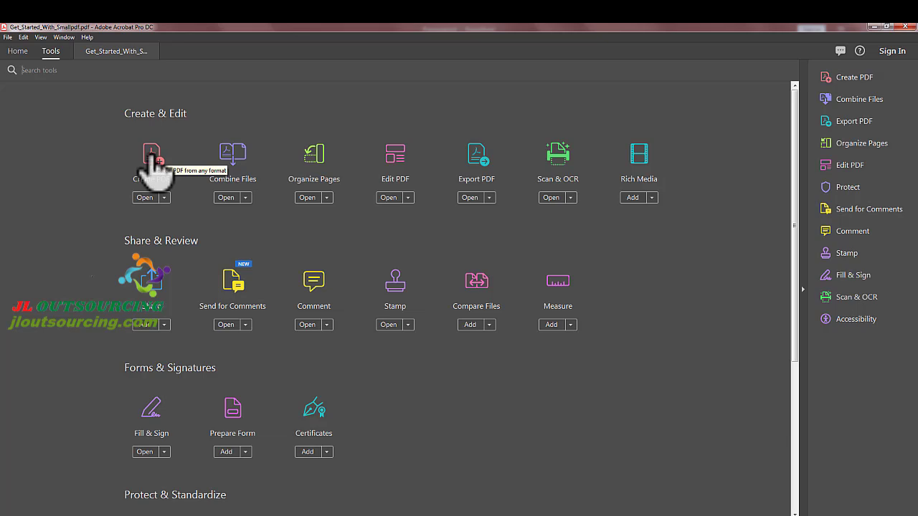
Step: Create a new PDF with a blank page and open it in the Edit PDF tool
click(152, 154)
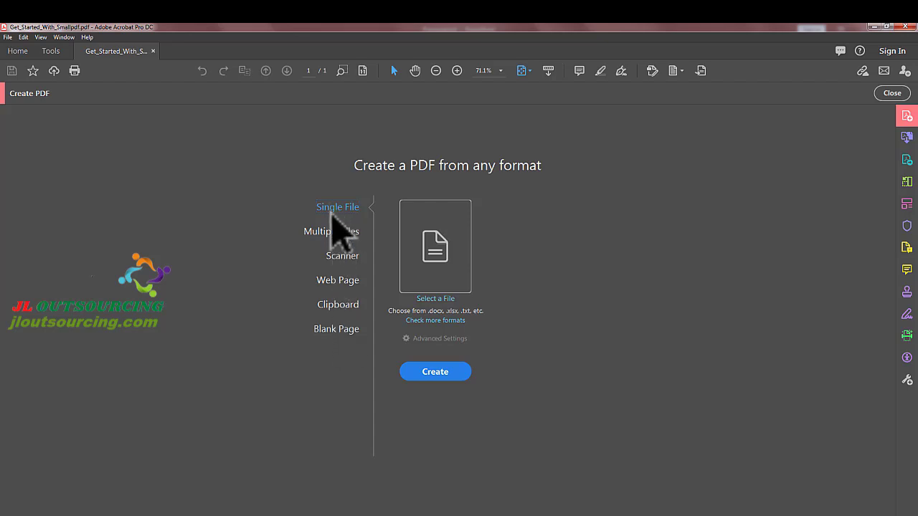
click(336, 332)
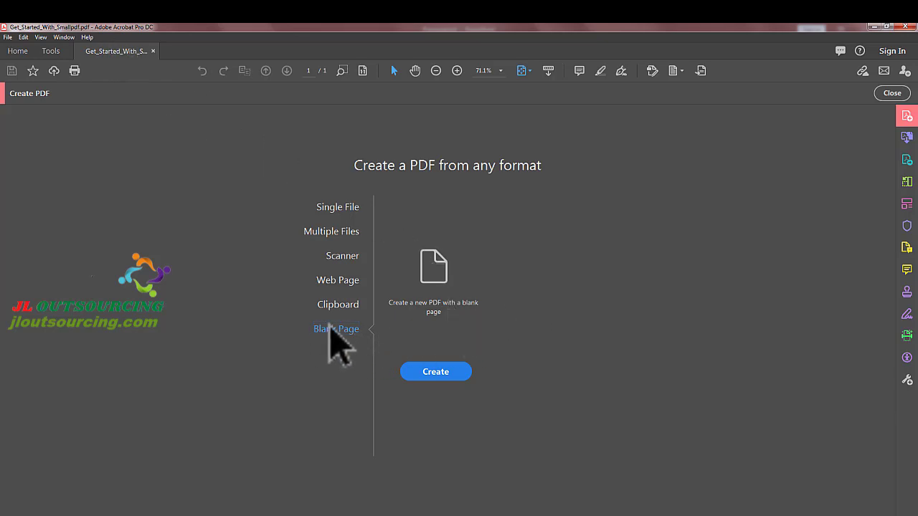
click(436, 374)
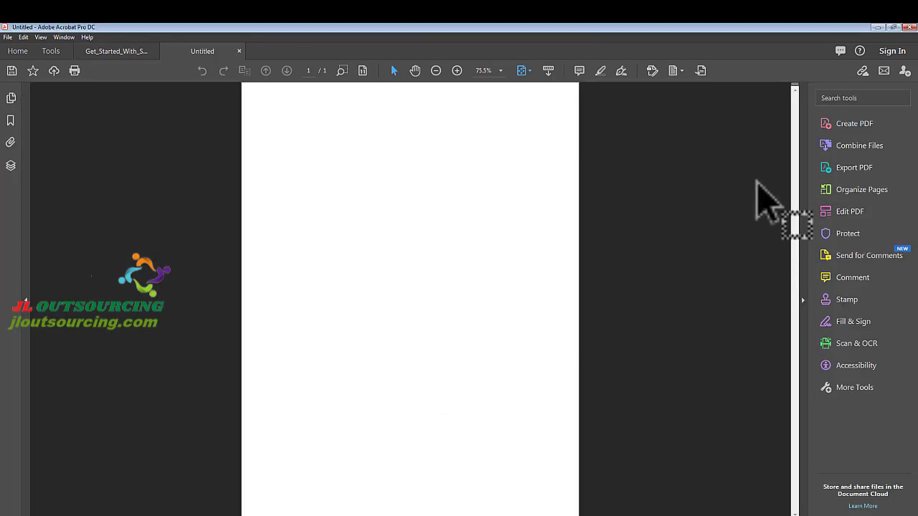
click(842, 212)
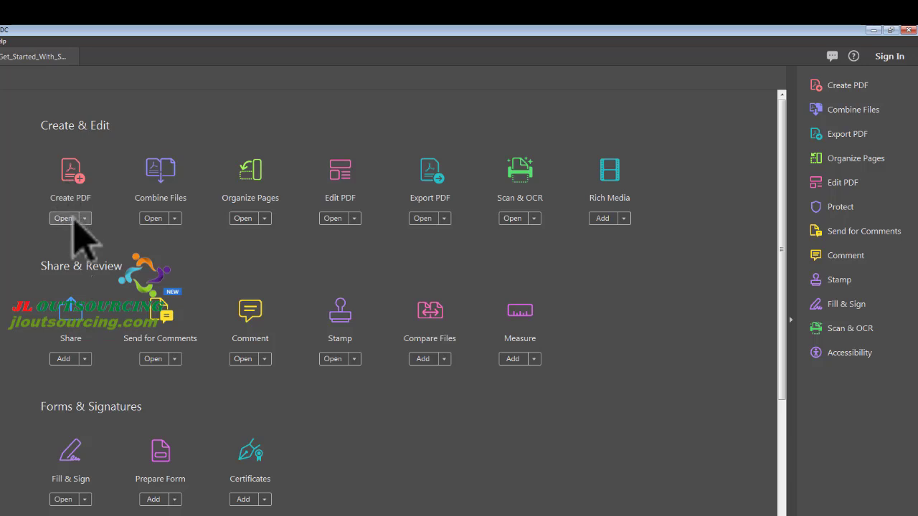
Step: Start the Create PDF tool and check the online list of supported source formats, returning to Acrobat when done
click(63, 218)
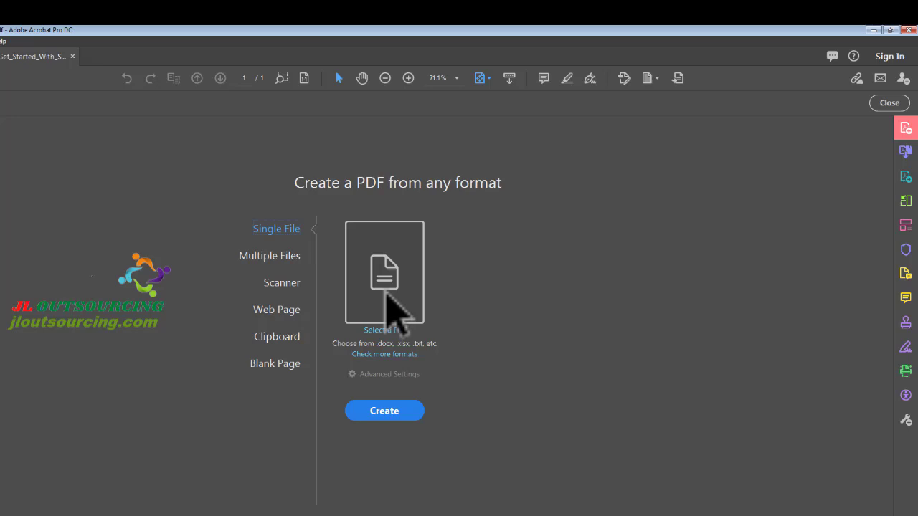
click(385, 353)
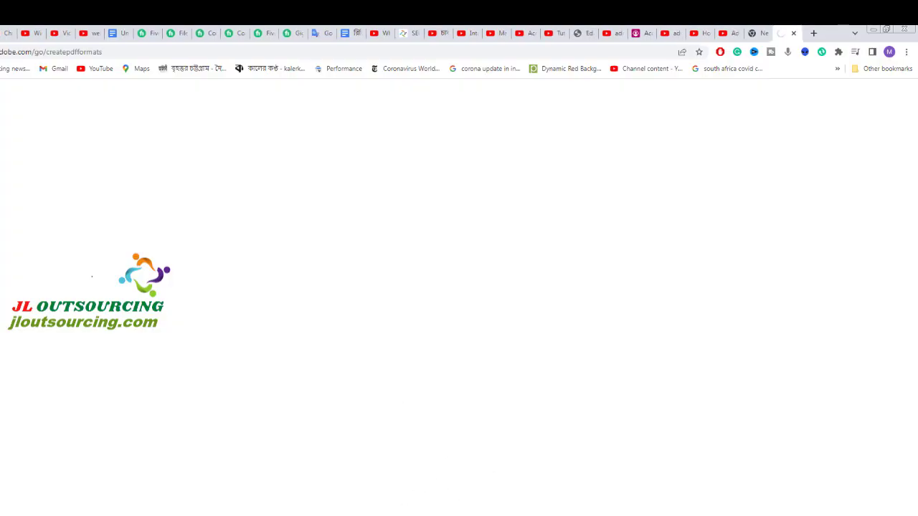
click(339, 515)
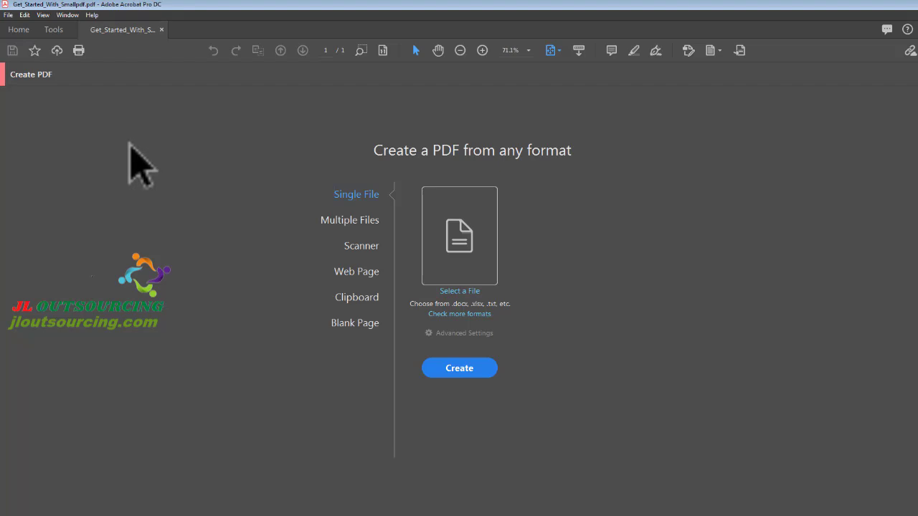
Step: Examine the formats the open PDF can be exported to, including the Microsoft Word options
click(9, 15)
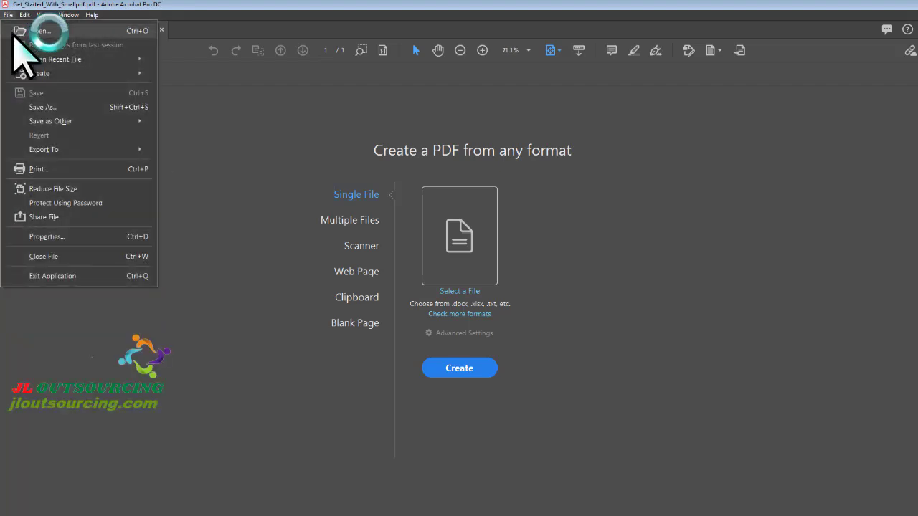
mouse_move(48, 152)
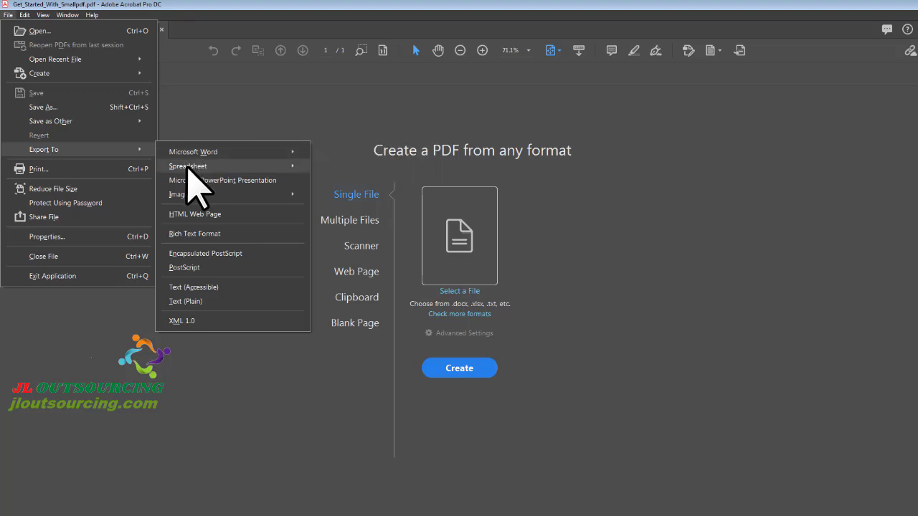
mouse_move(187, 166)
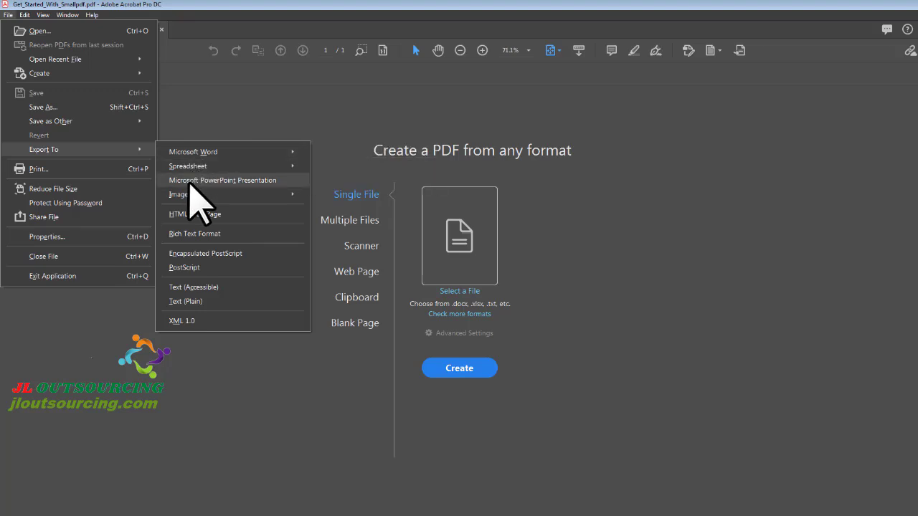
mouse_move(191, 194)
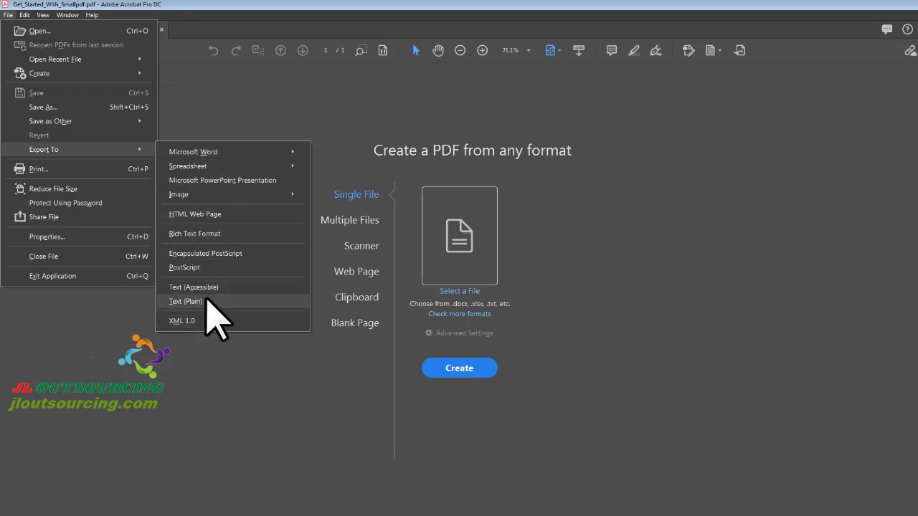
mouse_move(231, 153)
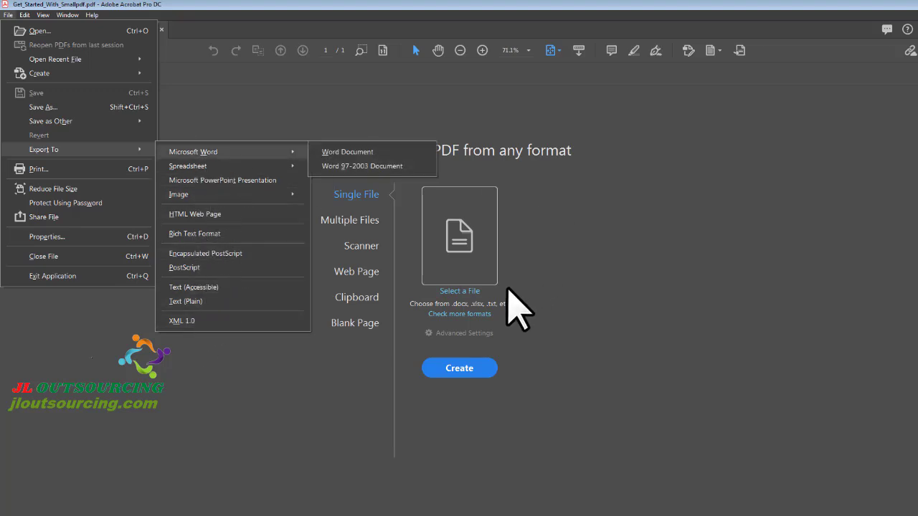
click(536, 321)
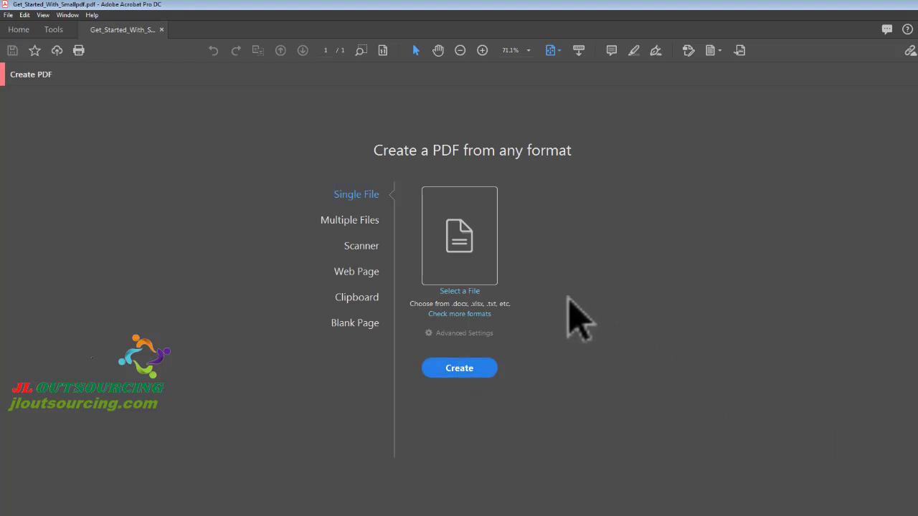
Step: Select the single file Get_Started_With_Smallpdf.docx from folder 55 as the source for a new PDF
click(463, 291)
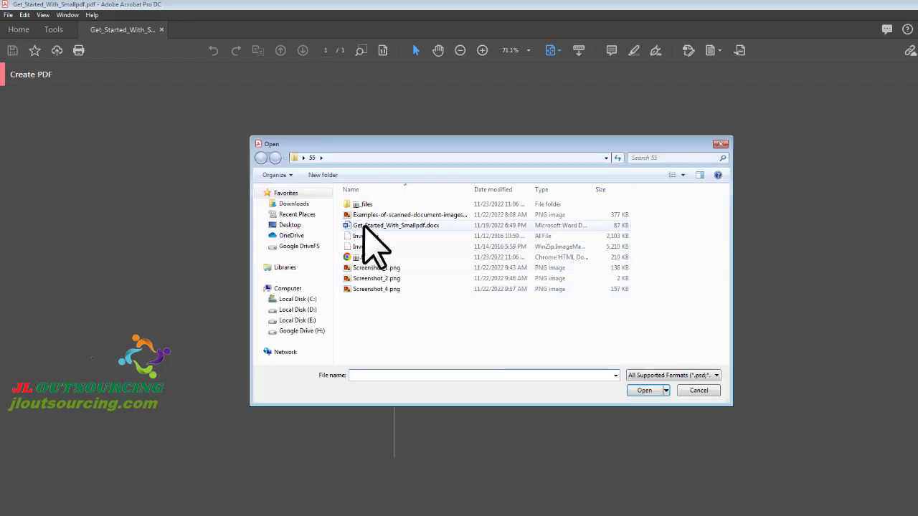
click(415, 227)
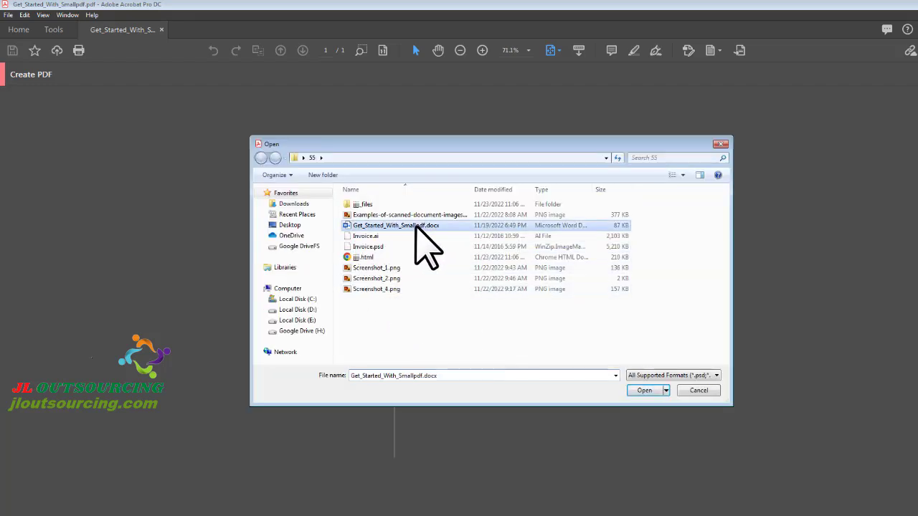
click(647, 390)
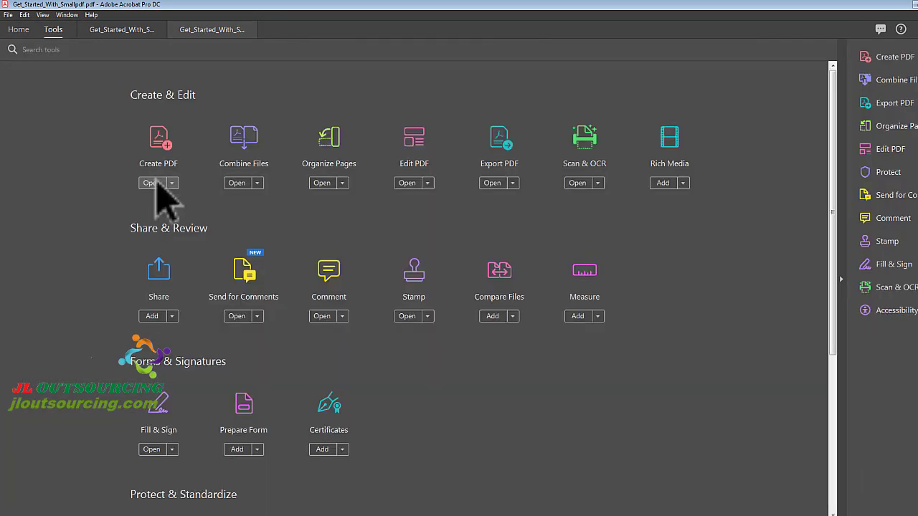
Step: Start the Create PDF tool again and choose to combine multiple files into a single PDF
click(155, 181)
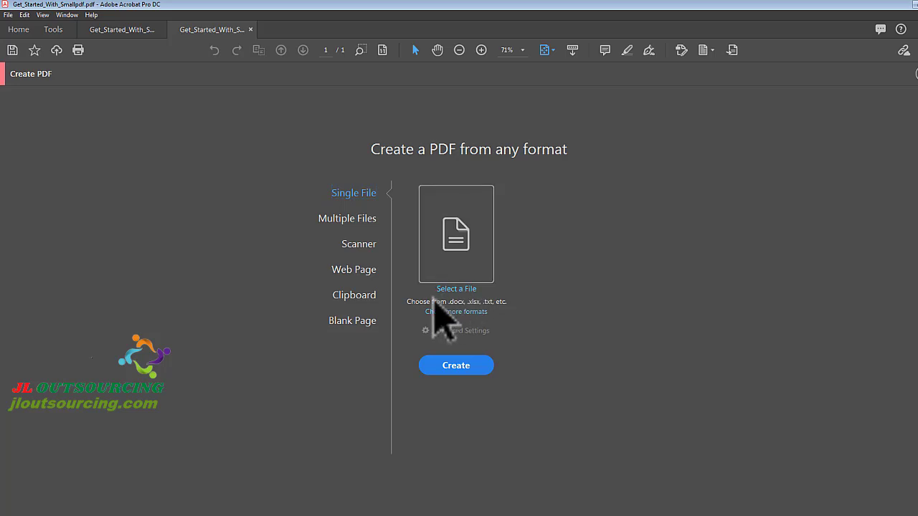
click(8, 14)
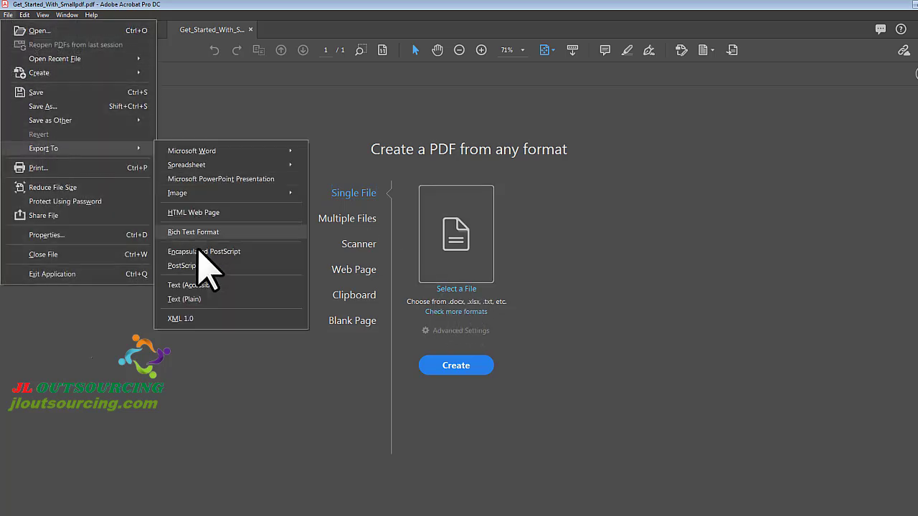
click(578, 224)
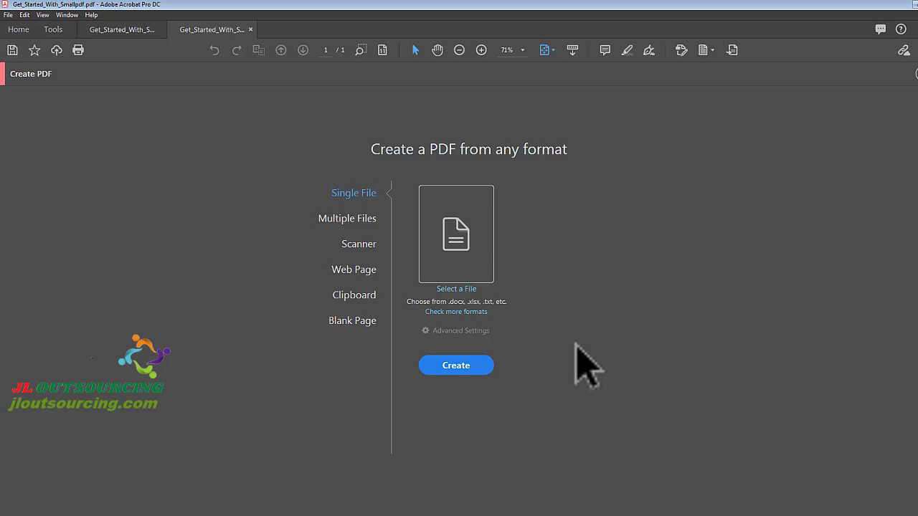
click(326, 219)
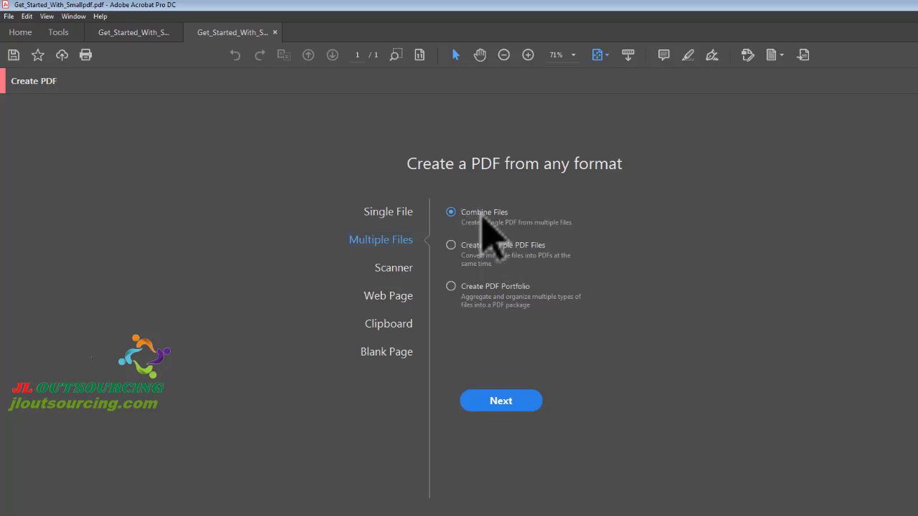
click(500, 401)
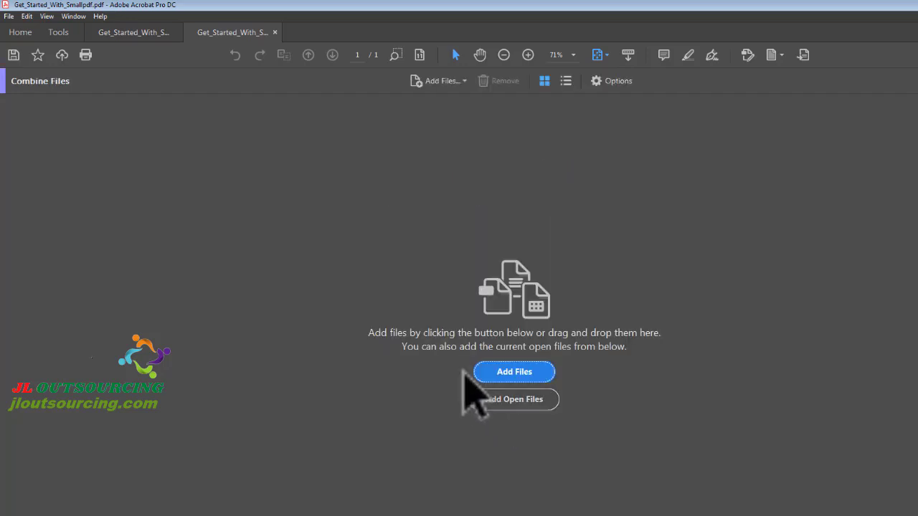
Step: Add the Examples-of-scanned-document-images PNG, Get_Started_With_Smallpdf.docx, Get_Started_With_Smallpdf.pdf and invoice-template.pdf to the files to combine
click(512, 374)
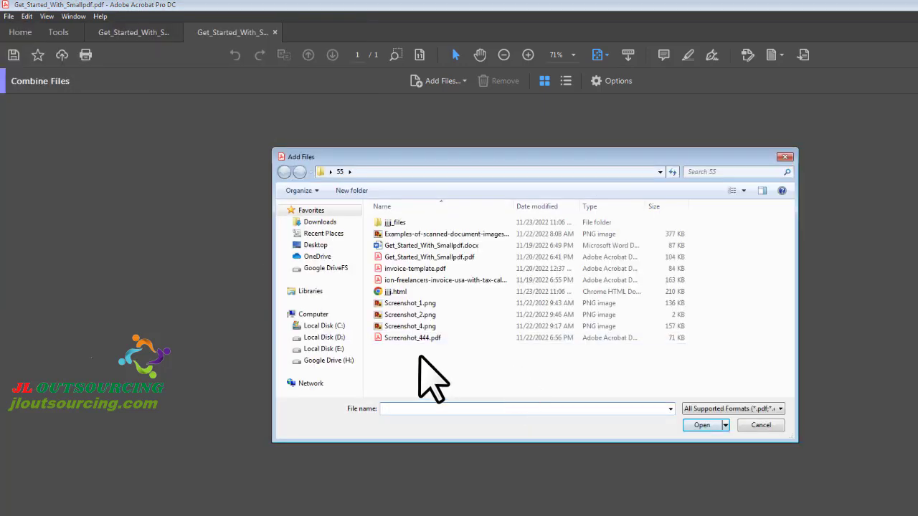
click(465, 234)
click(454, 246)
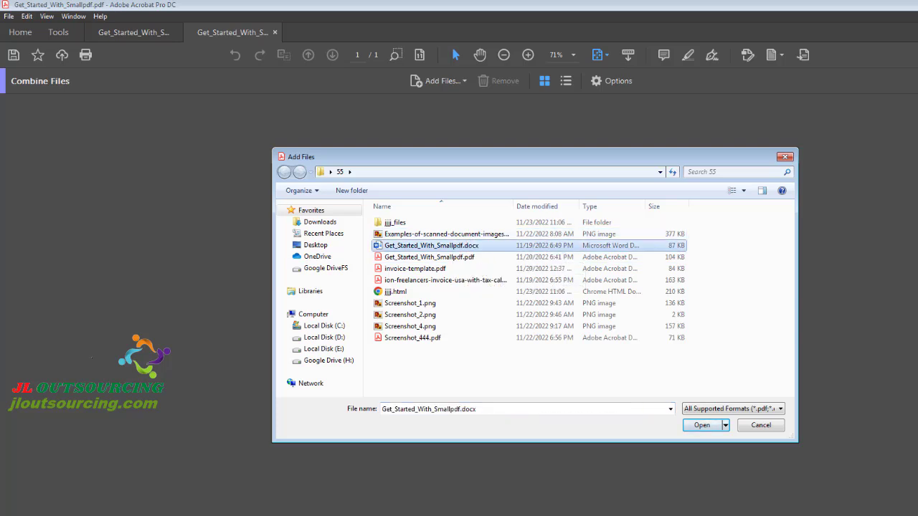
click(387, 515)
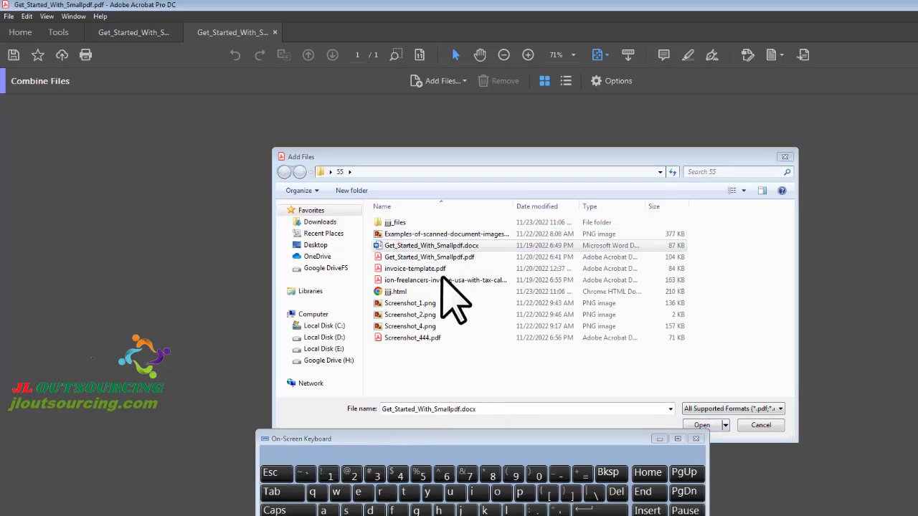
ctrl+click(426, 234)
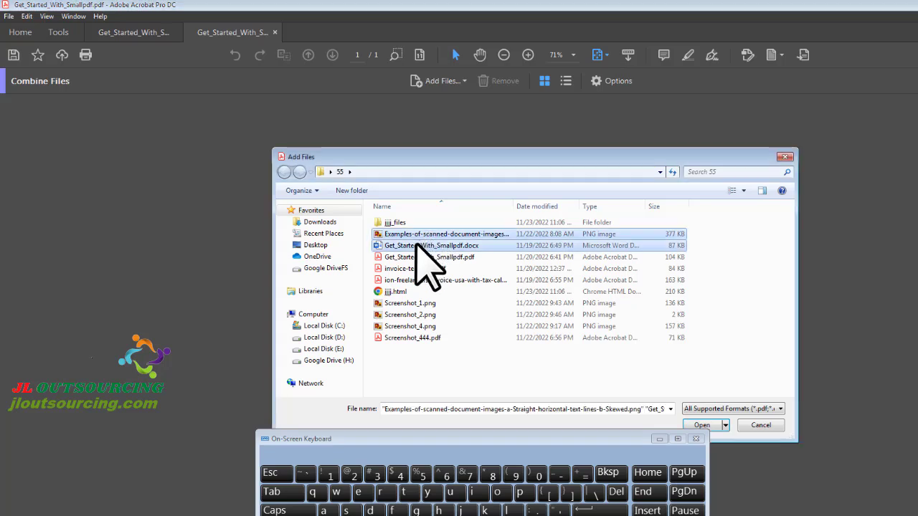
ctrl+click(401, 256)
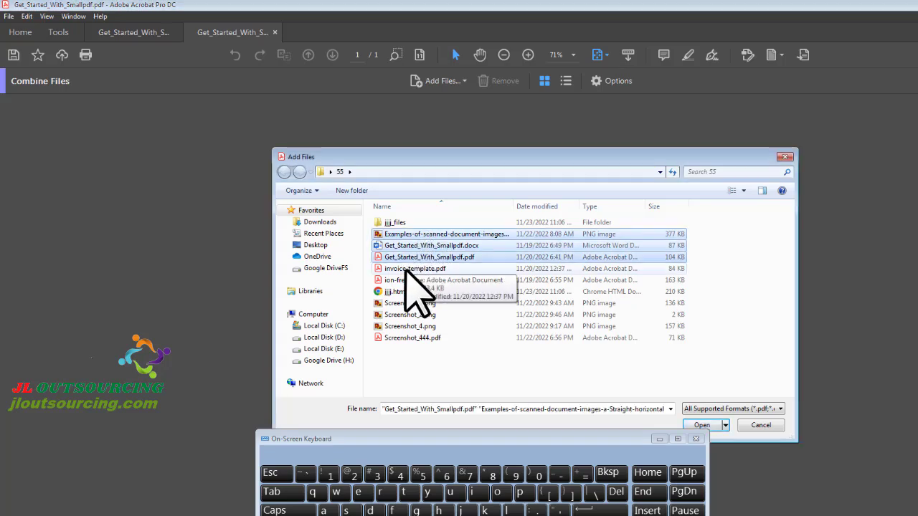
ctrl+click(406, 269)
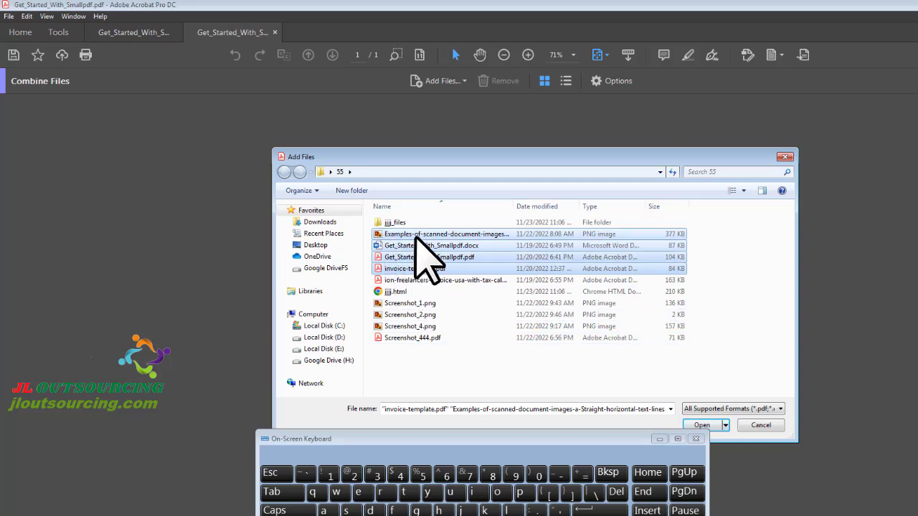
click(702, 425)
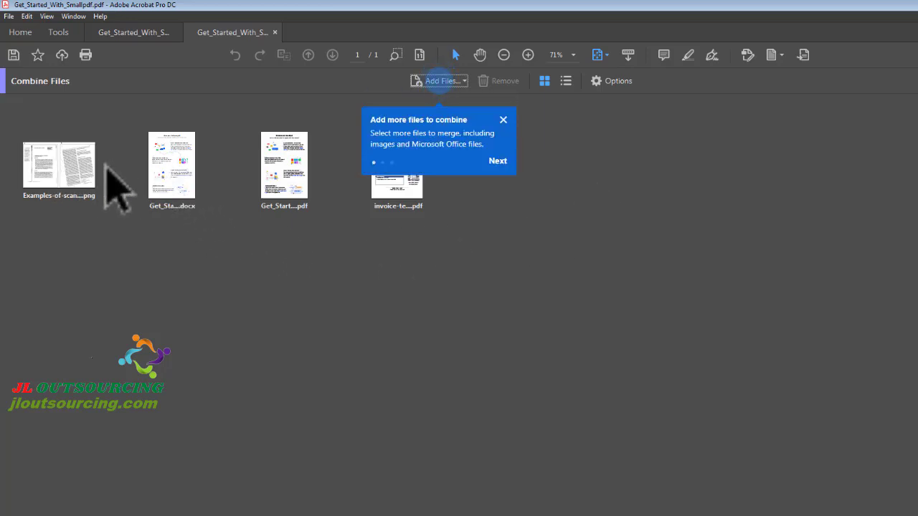
Step: Reorder the files so the scanned-document PNG sits third, between the Get_Started PDF and the invoice template
drag(106, 163, 515, 183)
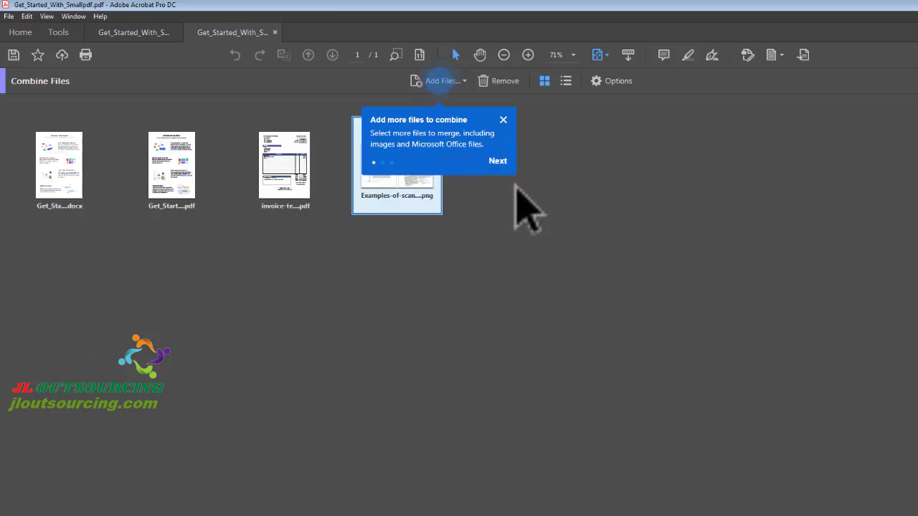
click(498, 248)
drag(397, 165, 263, 190)
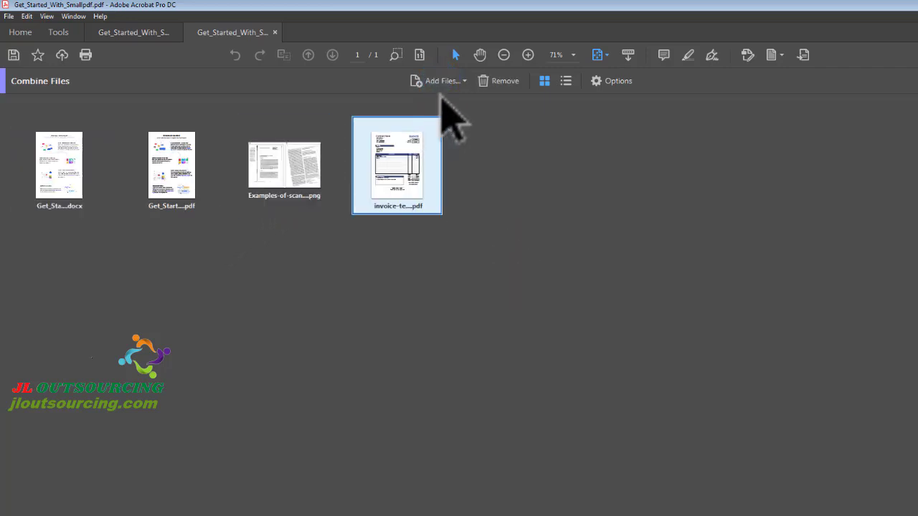
click(463, 82)
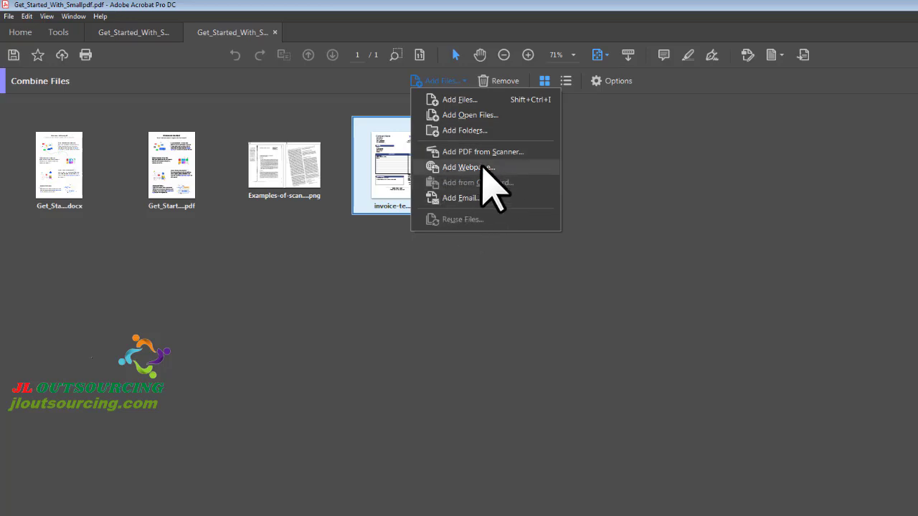
click(594, 180)
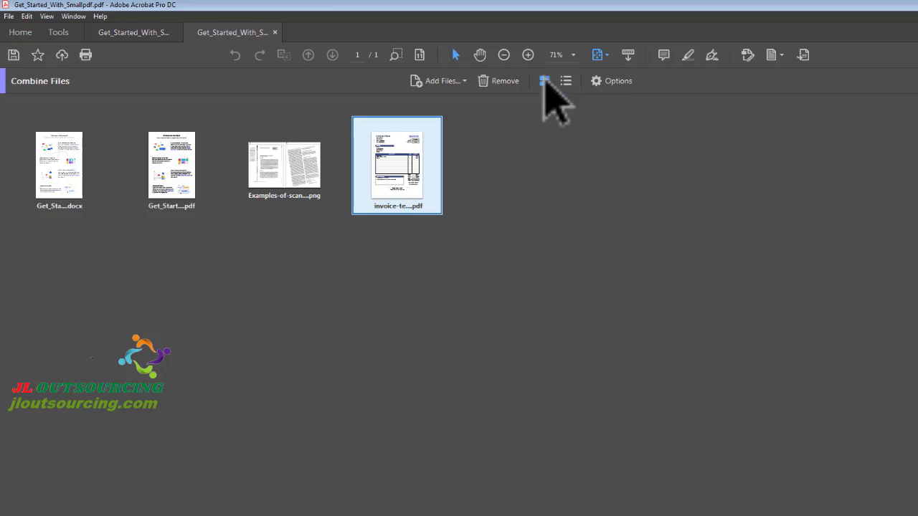
click(567, 81)
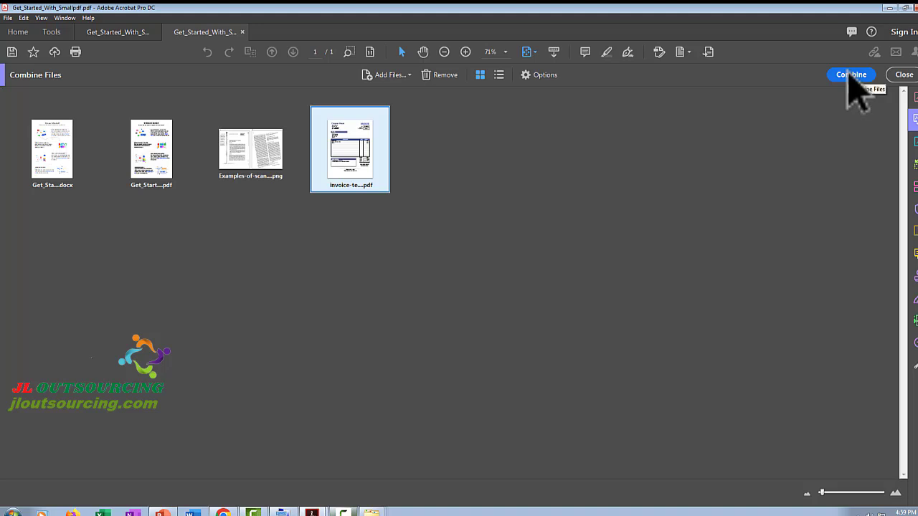
Step: Combine the four files into one PDF and show its page thumbnails
click(849, 74)
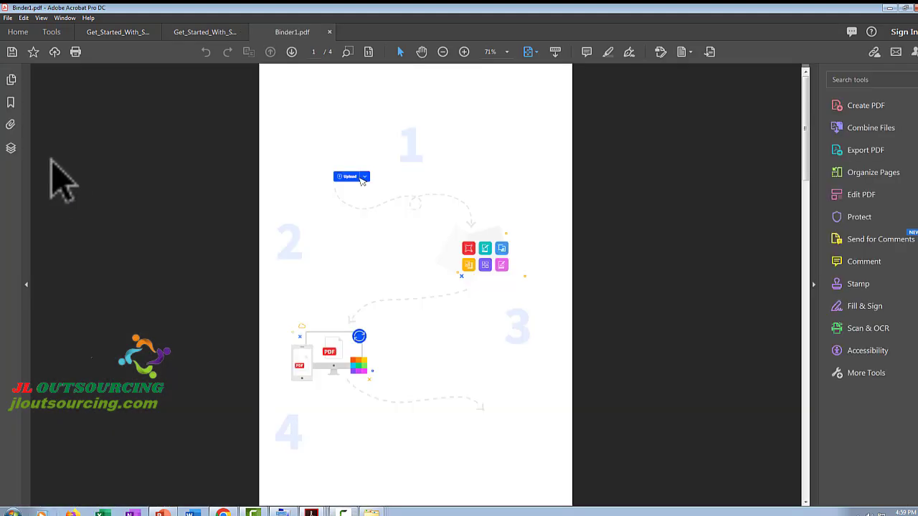
click(11, 80)
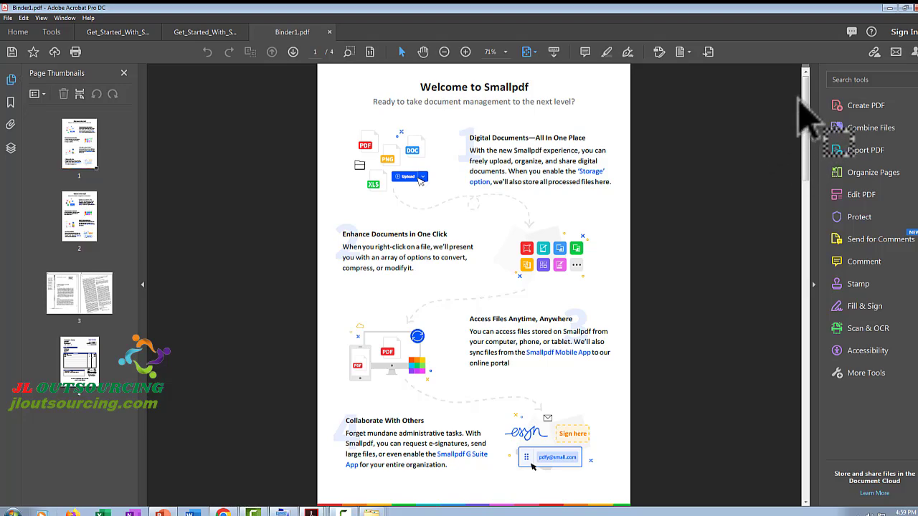
Step: Start converting several files into separate PDFs with the Create Multiple PDF Files option
mouse_move(806, 93)
mouse_down()
mouse_move(805, 232)
mouse_move(783, 387)
mouse_move(803, 307)
mouse_move(815, 174)
mouse_move(806, 87)
mouse_up()
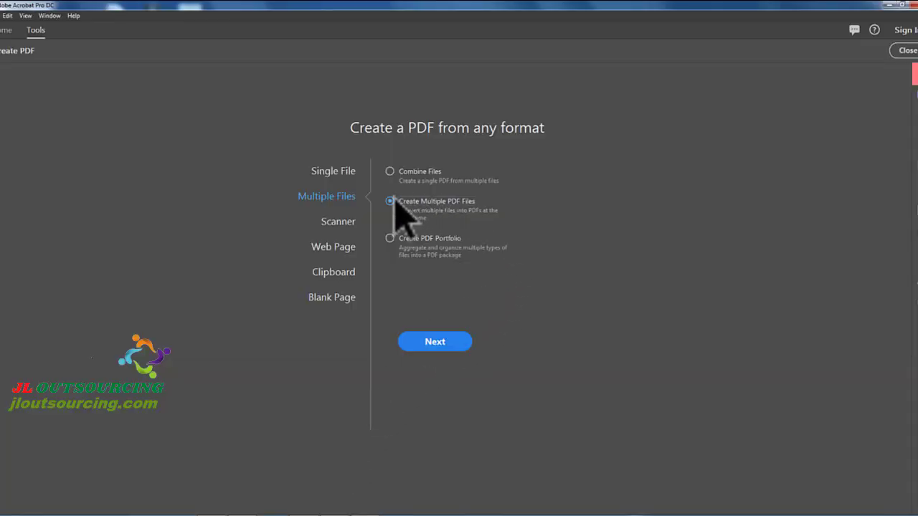
click(436, 346)
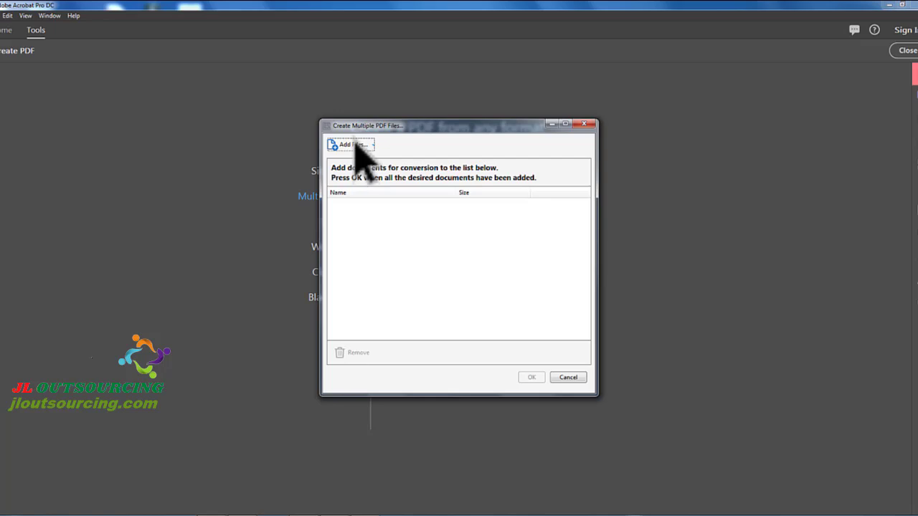
click(356, 145)
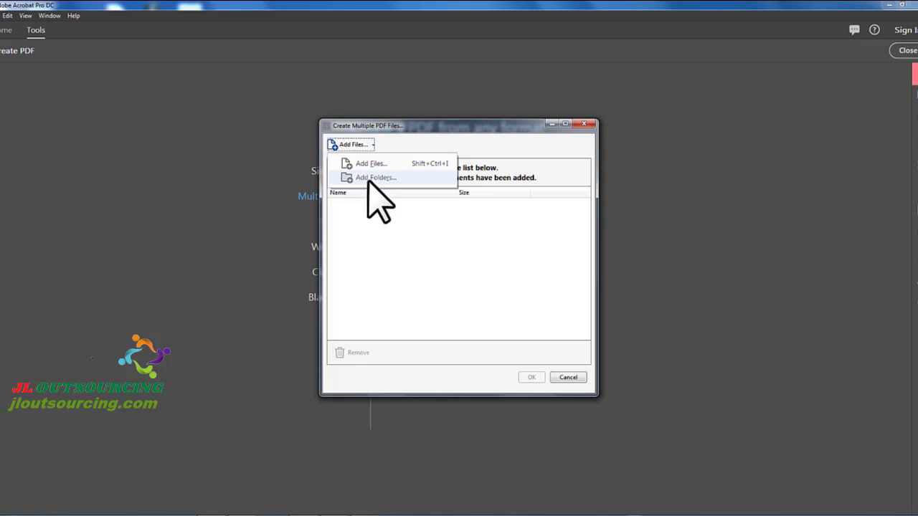
click(370, 177)
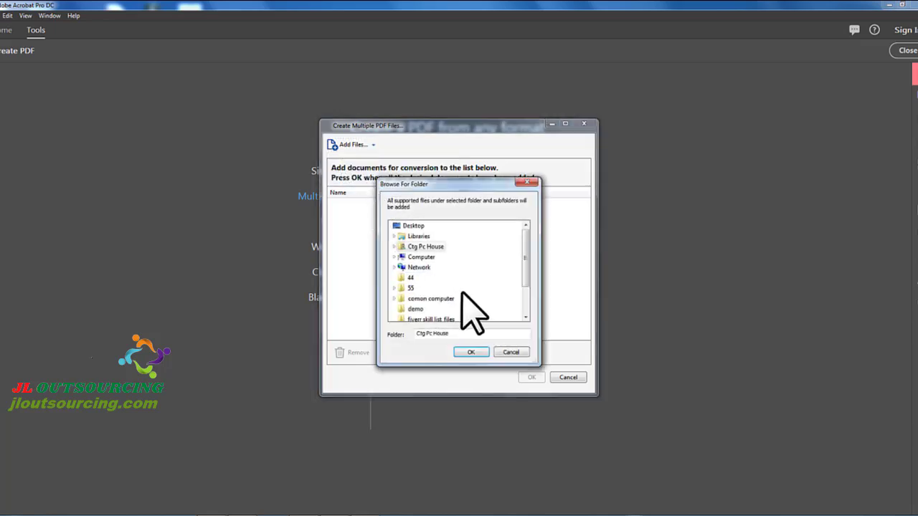
double_click(413, 288)
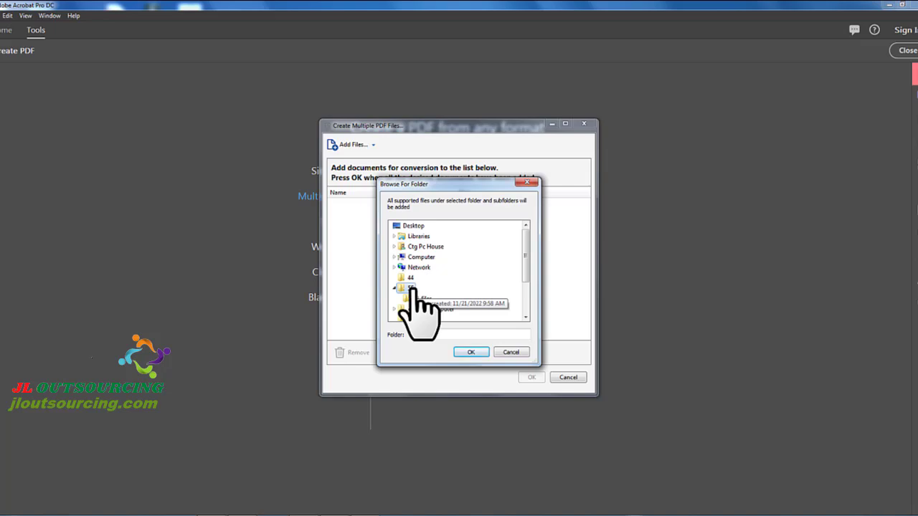
click(411, 287)
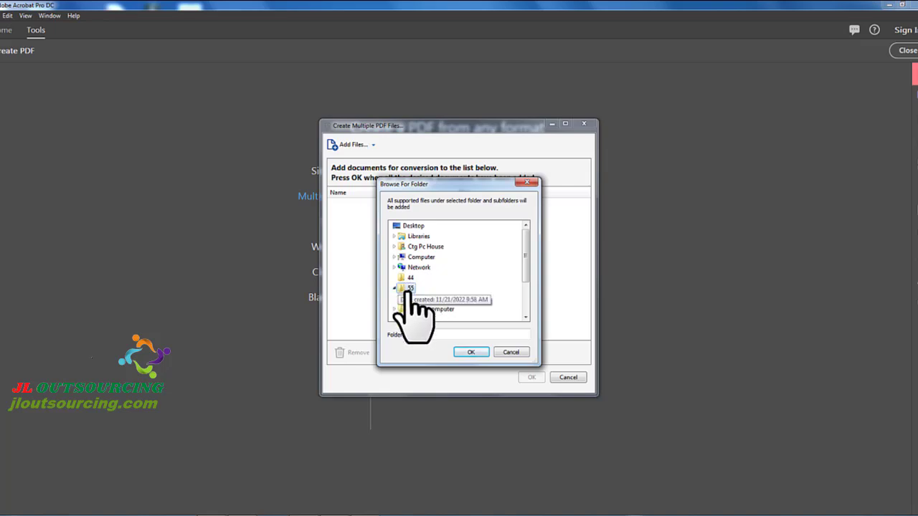
click(510, 352)
Step: Add Avocado Agency by Slidesgo.pptx and November 23.docx from folder 55 to the documents for conversion
click(346, 144)
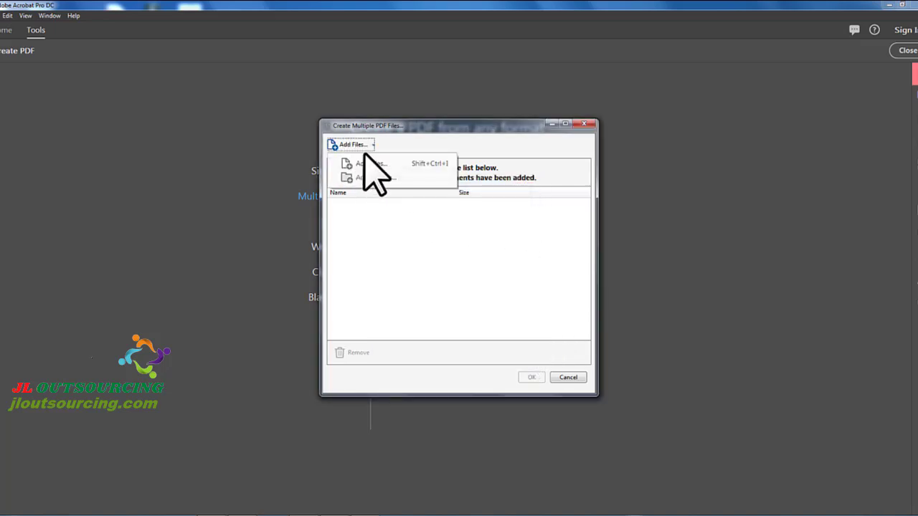
click(370, 164)
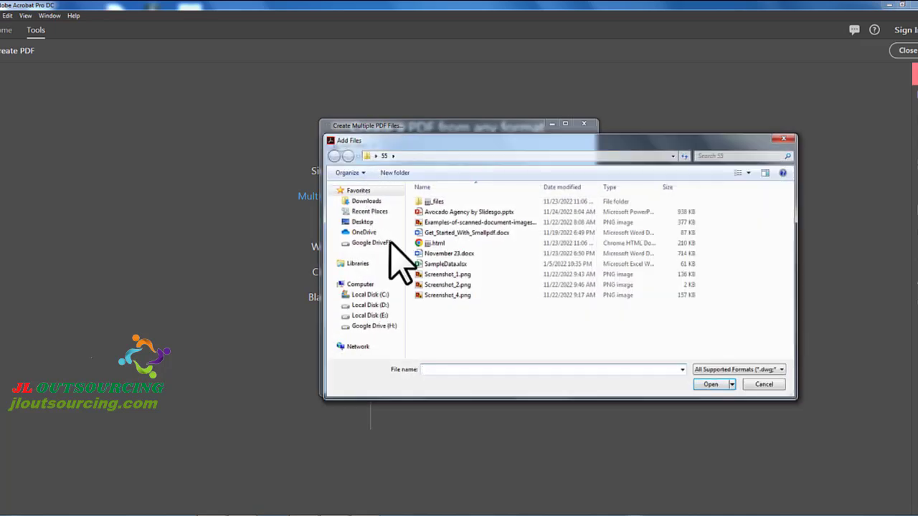
click(473, 212)
click(711, 384)
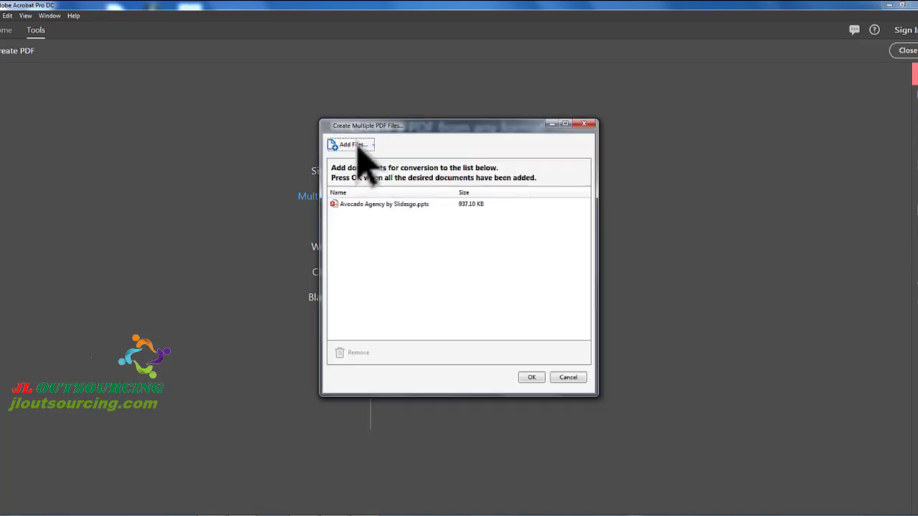
click(359, 147)
click(366, 164)
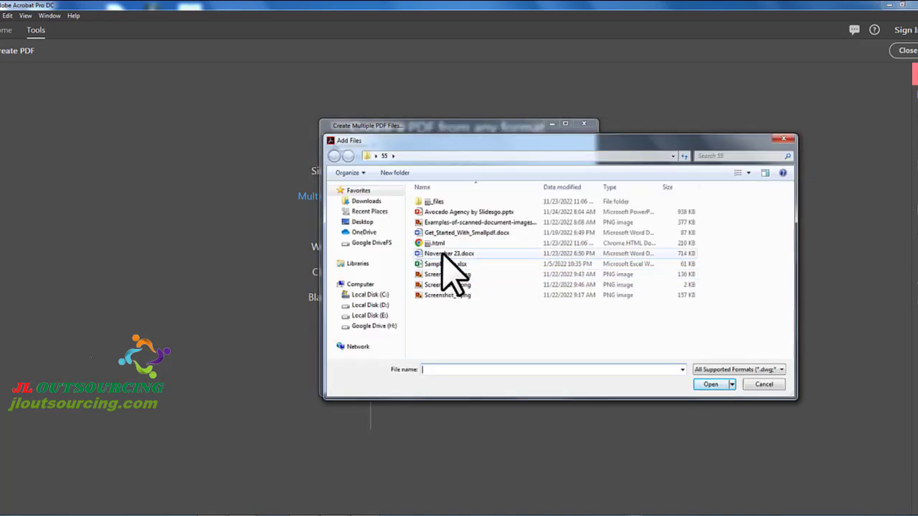
click(446, 253)
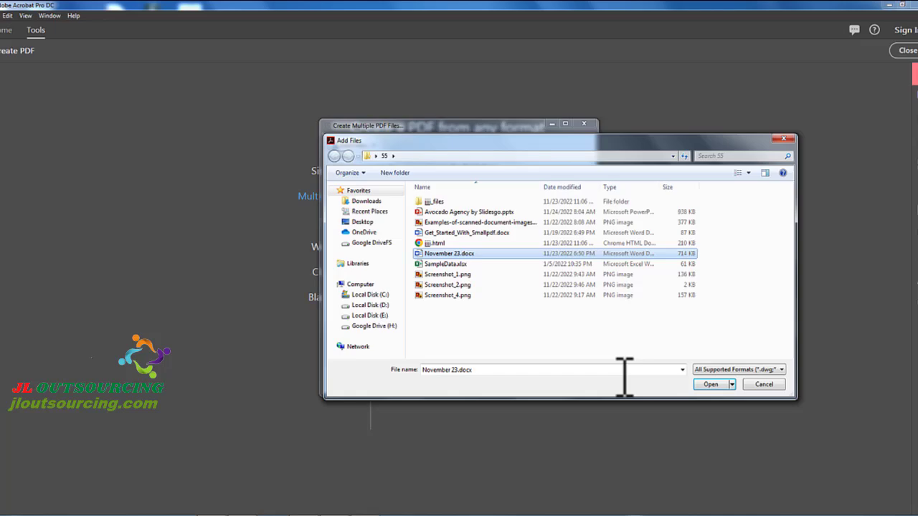
click(710, 385)
Step: Add SampleData.xlsx to the documents for conversion and accept the list to reach the output options
click(349, 146)
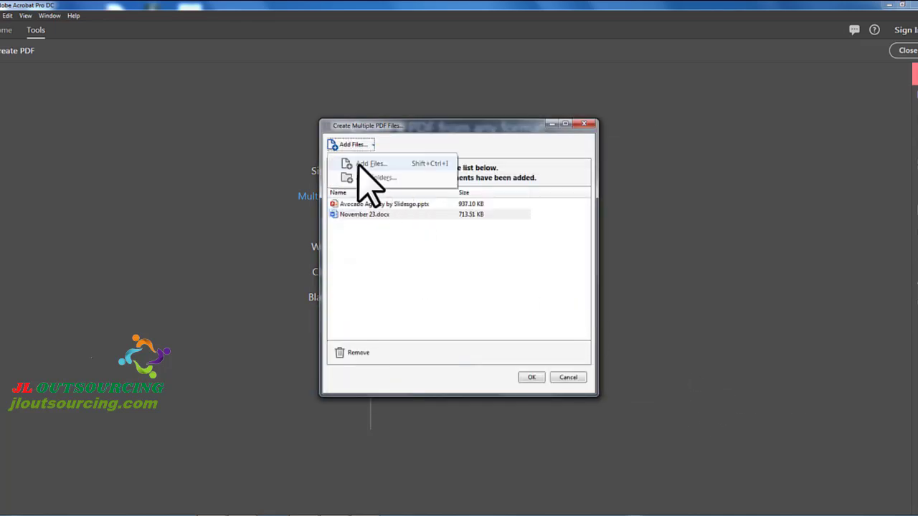
click(359, 164)
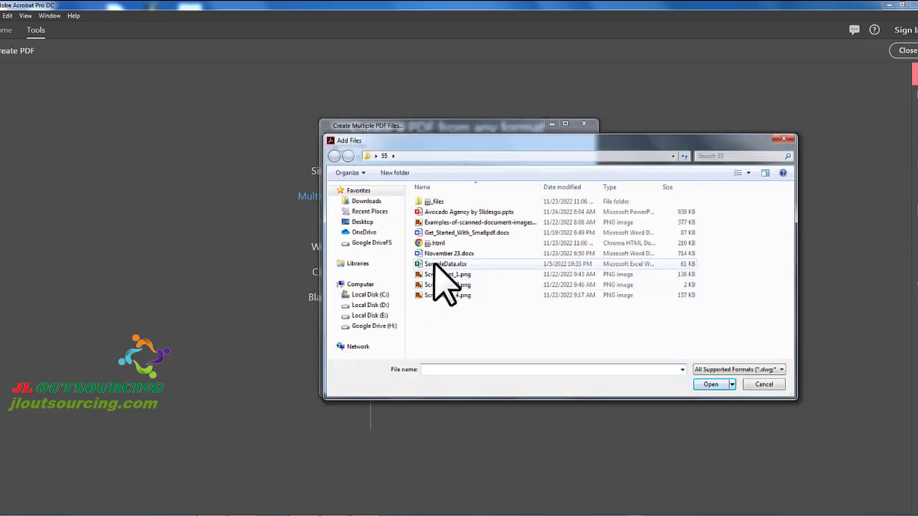
click(435, 263)
click(707, 384)
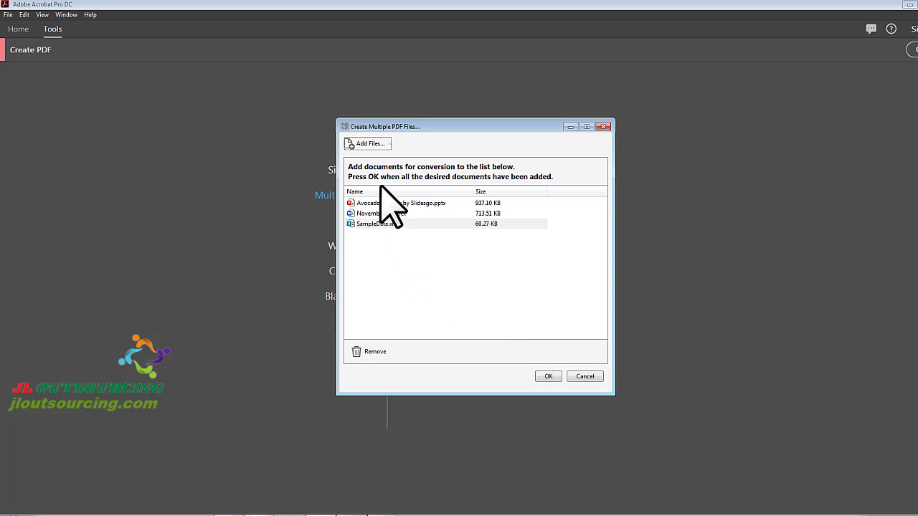
click(546, 375)
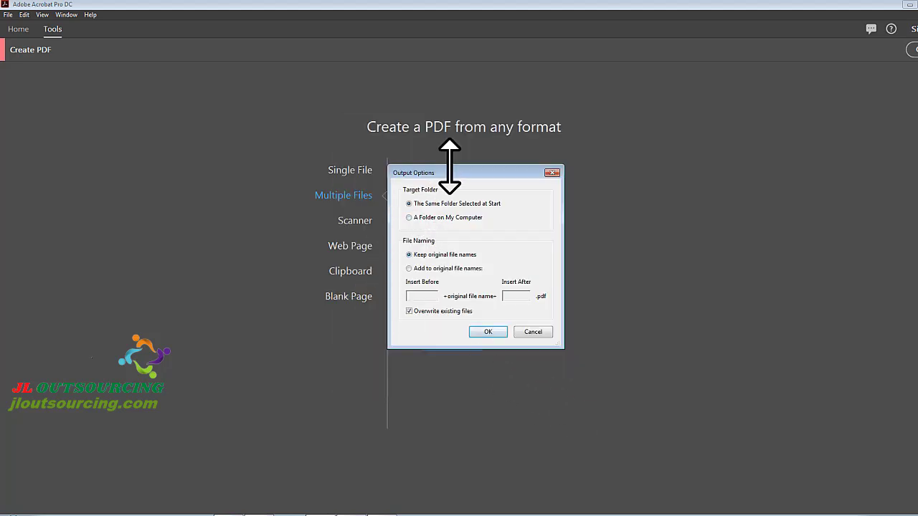
drag(448, 171, 498, 156)
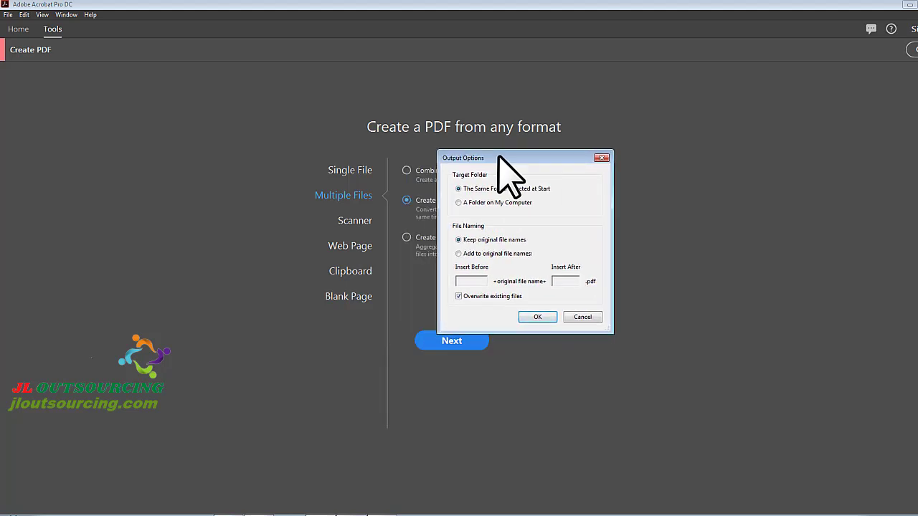
click(458, 203)
click(561, 205)
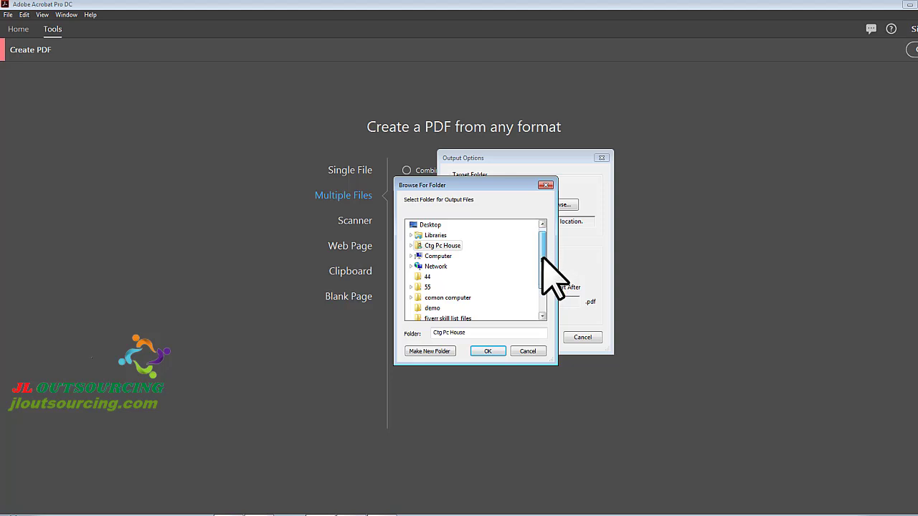
drag(542, 256, 543, 238)
click(438, 256)
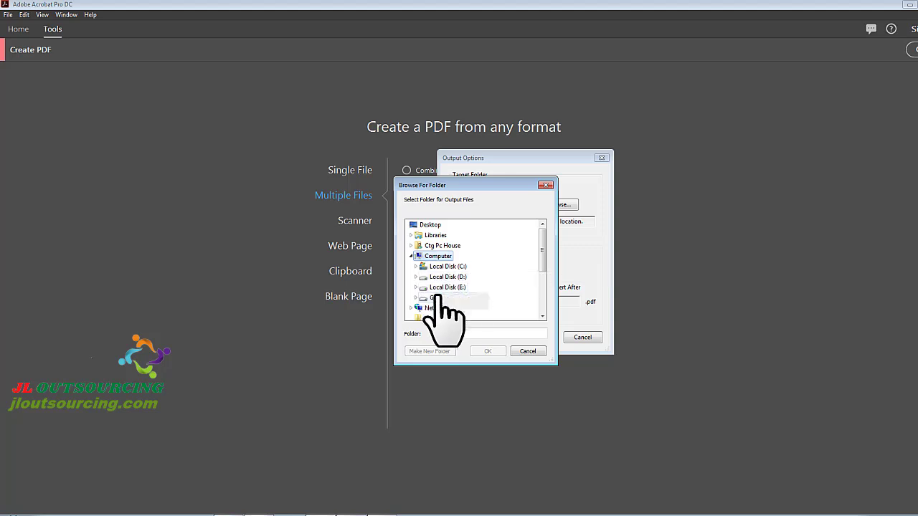
click(447, 286)
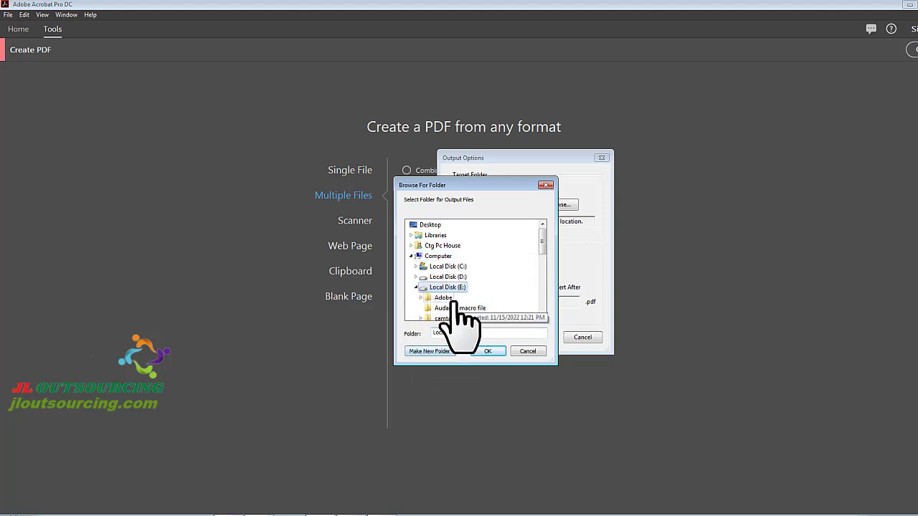
click(525, 352)
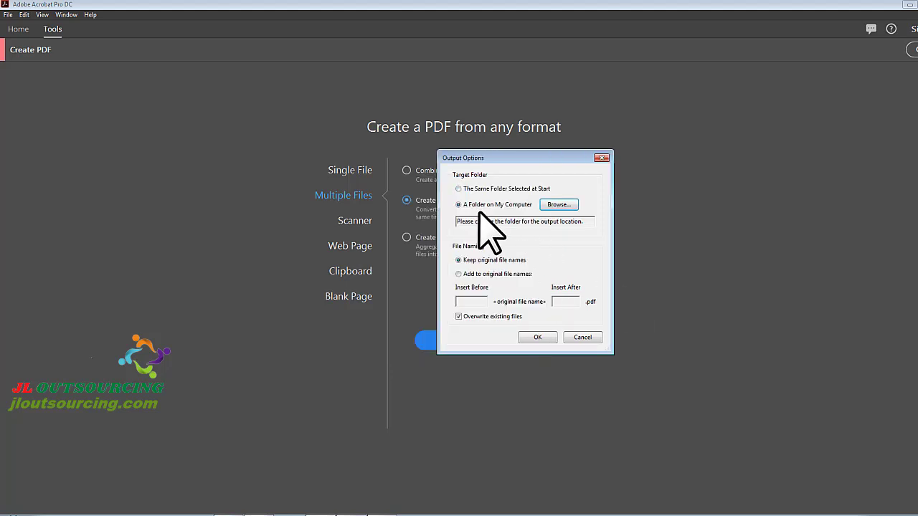
click(458, 189)
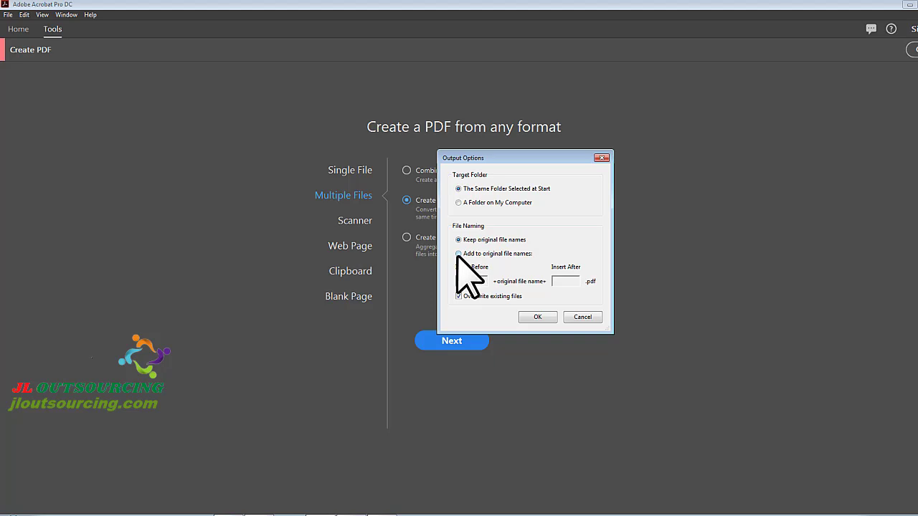
Step: Choose adding to the original file names and convert the three documents to PDFs in the same folder selected at start
click(458, 254)
click(538, 318)
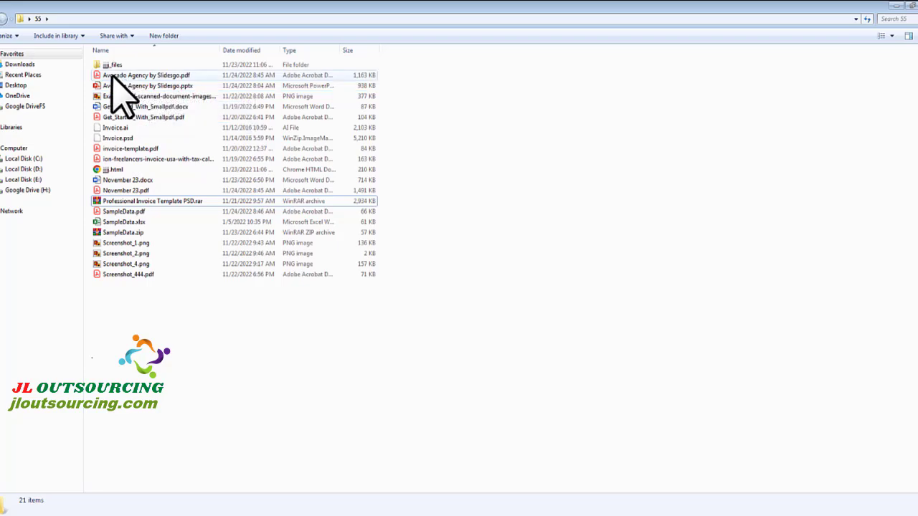
Step: Open Avocado Agency by Slidesgo.pdf from folder 55 and look through its page thumbnails, viewing page 2
double_click(180, 76)
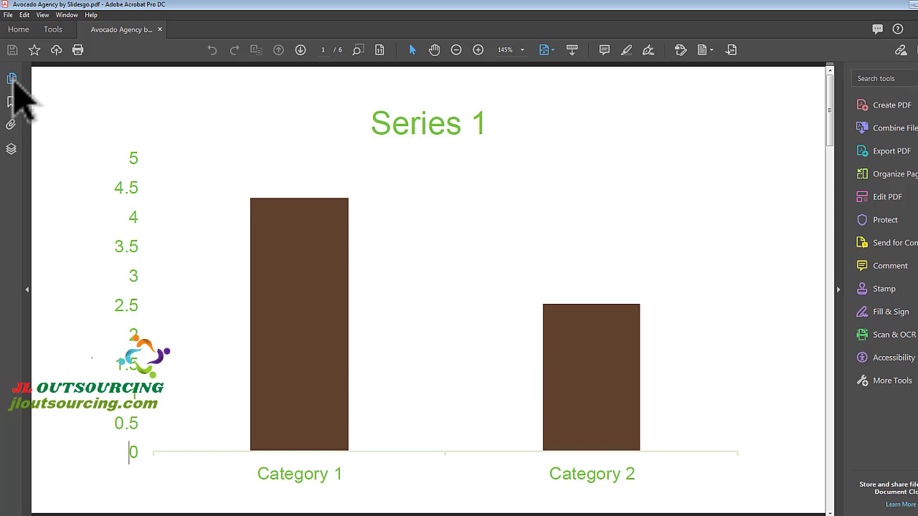
click(12, 78)
click(90, 219)
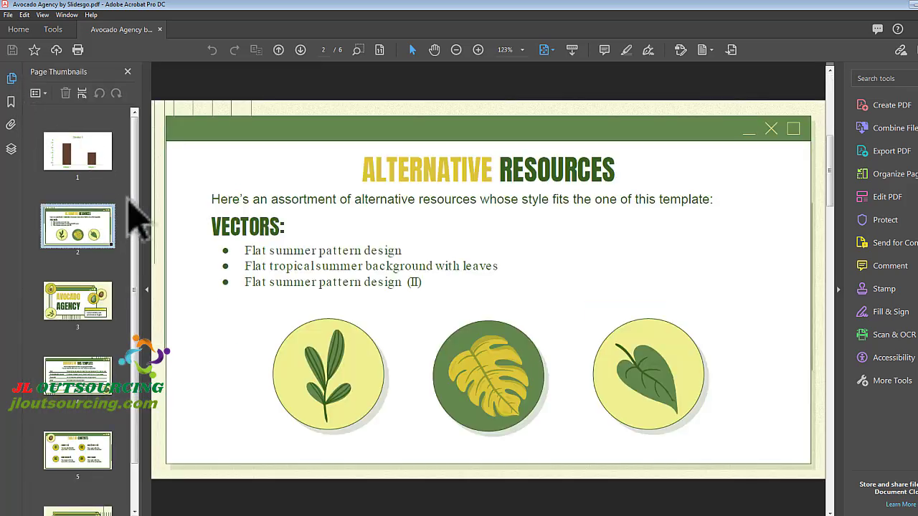
drag(135, 170, 131, 287)
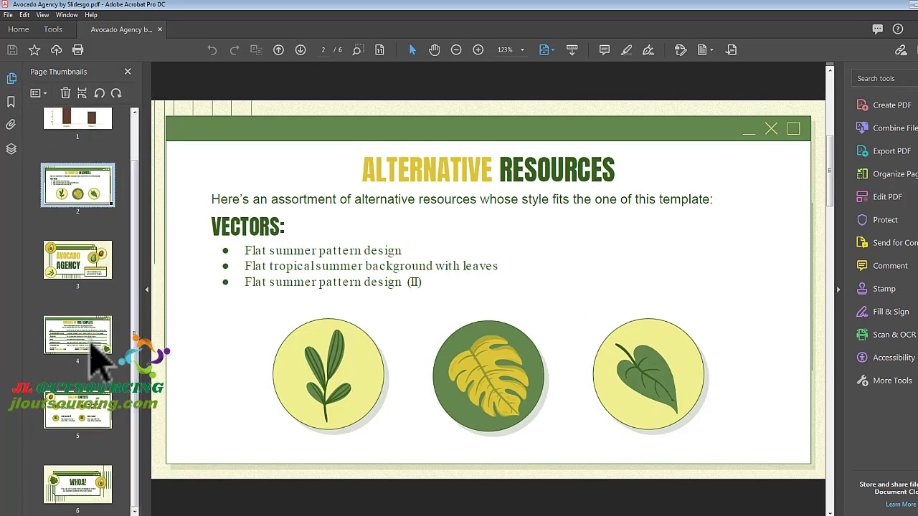
scroll(129, 194, up, 1)
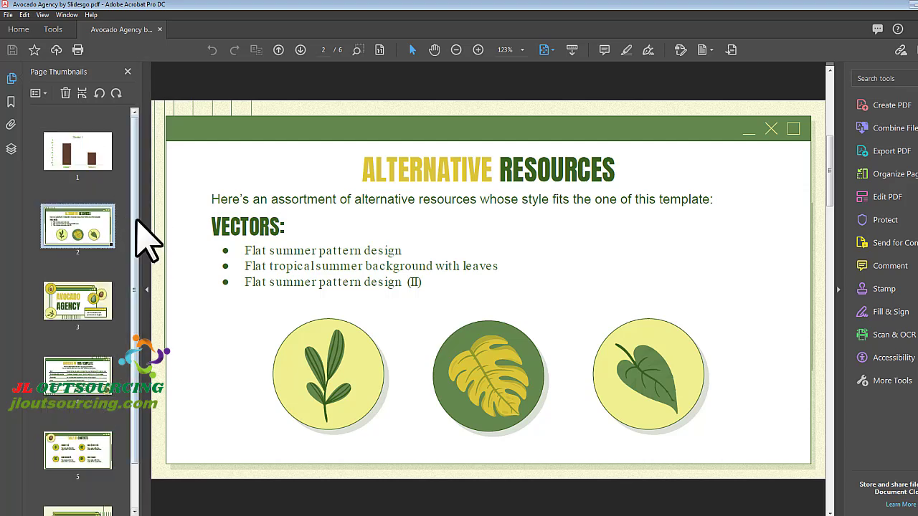
scroll(138, 302, down, 1)
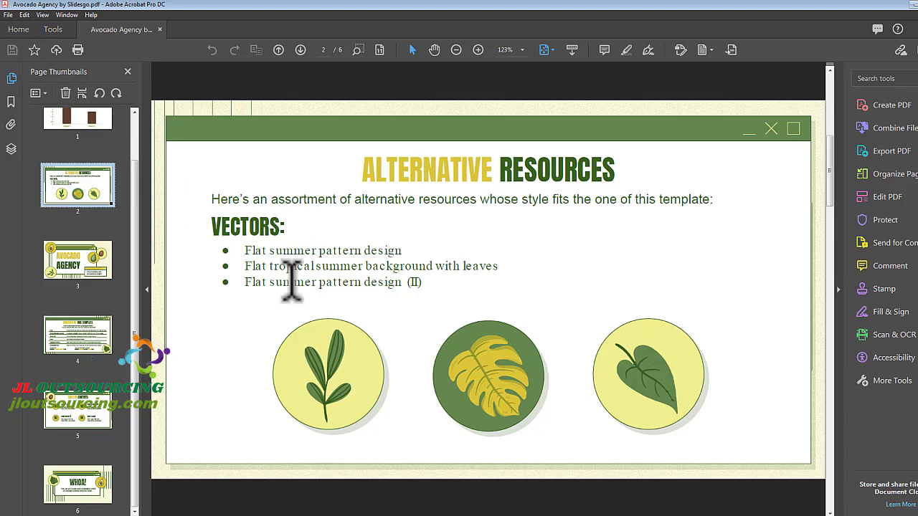
scroll(134, 167, up, 1)
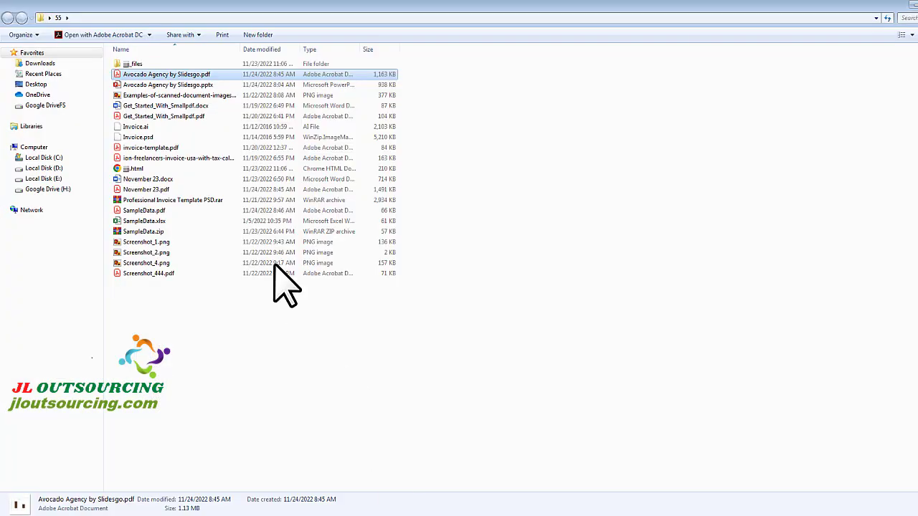
Step: Open November 23.pdf from folder 55, show its page thumbnails and view page 2
double_click(152, 191)
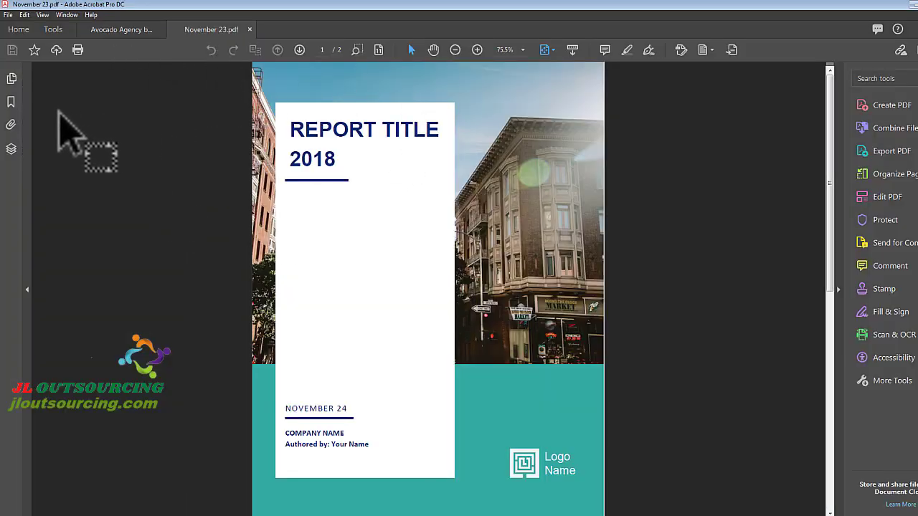
click(12, 79)
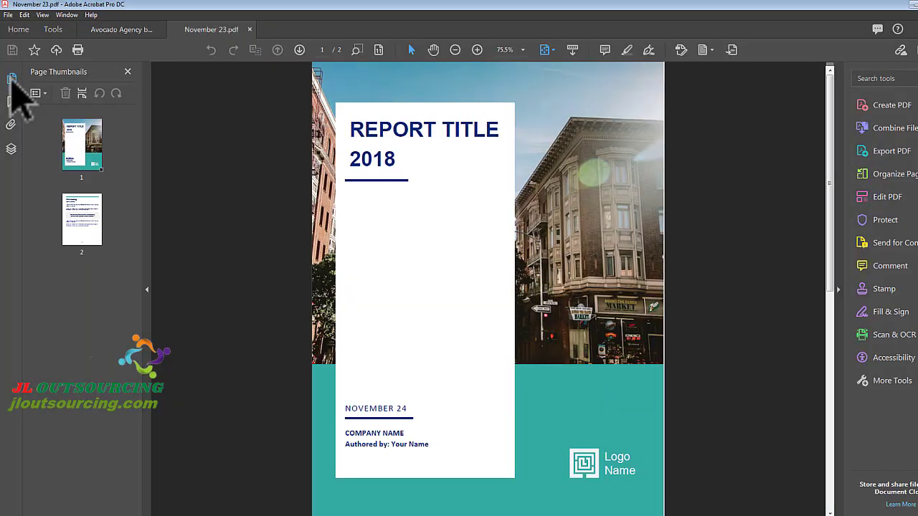
click(87, 226)
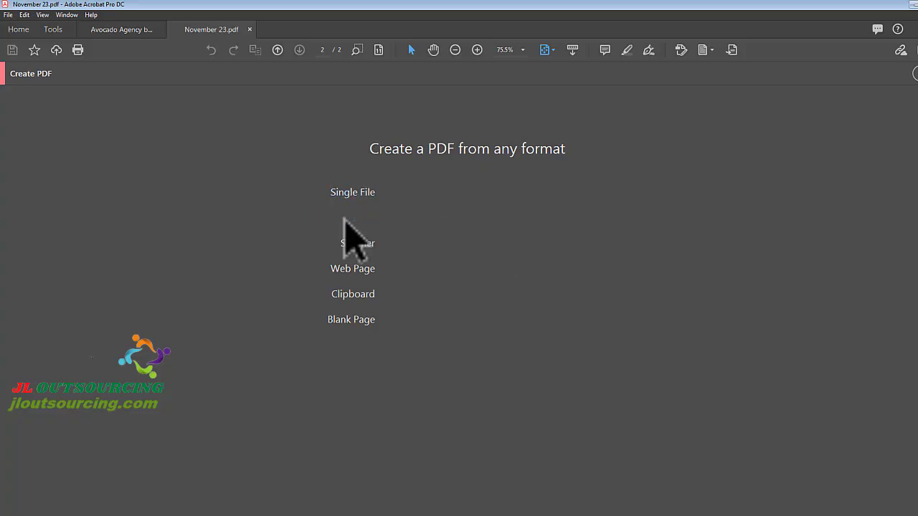
Step: Choose to create a PDF Portfolio from multiple files and examine its file-adding dialog
click(346, 218)
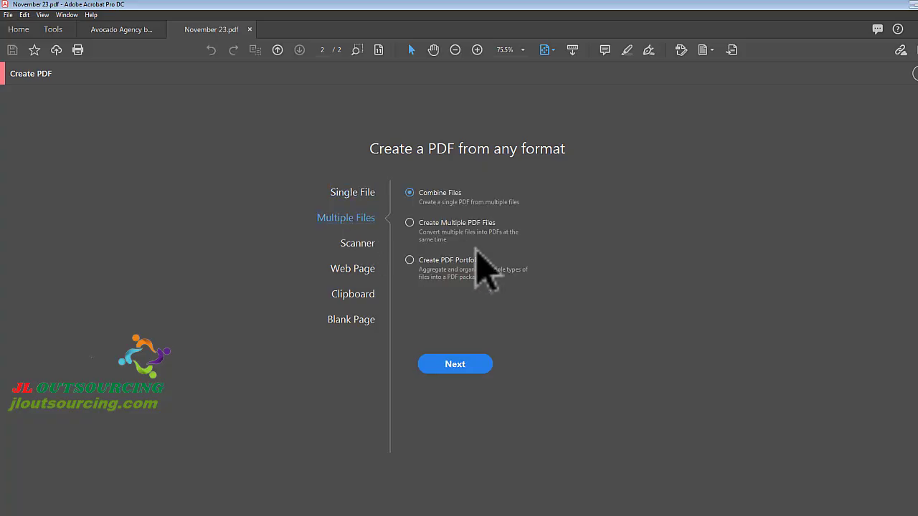
click(414, 224)
click(409, 260)
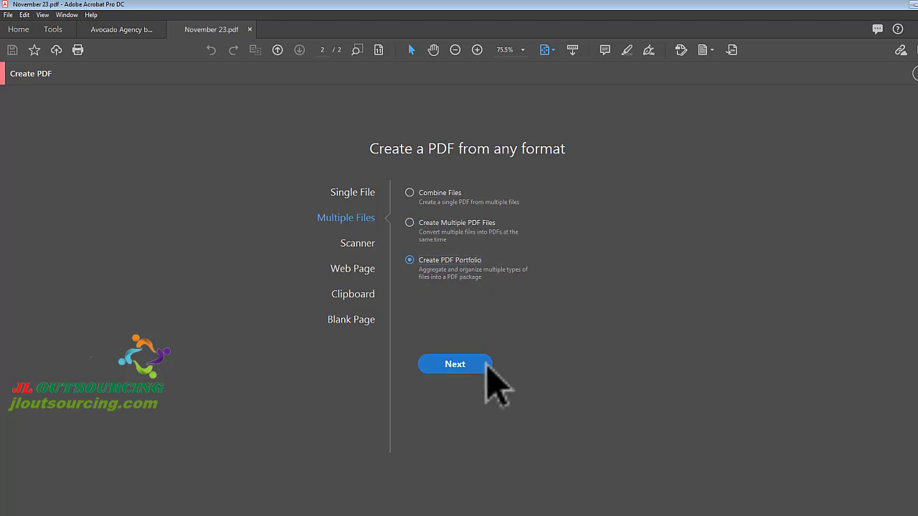
click(459, 367)
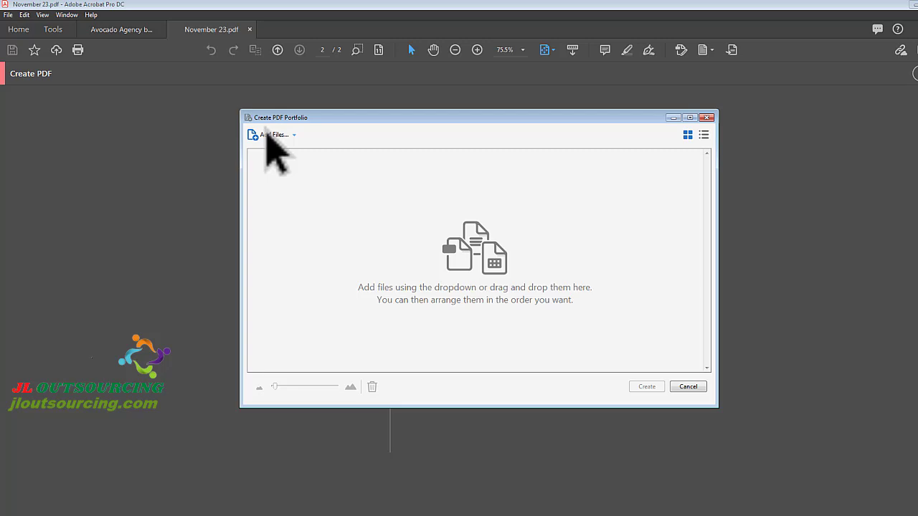
Step: Examine the export formats offered for November 23.pdf, including the Microsoft Word document options
click(8, 15)
mouse_move(108, 154)
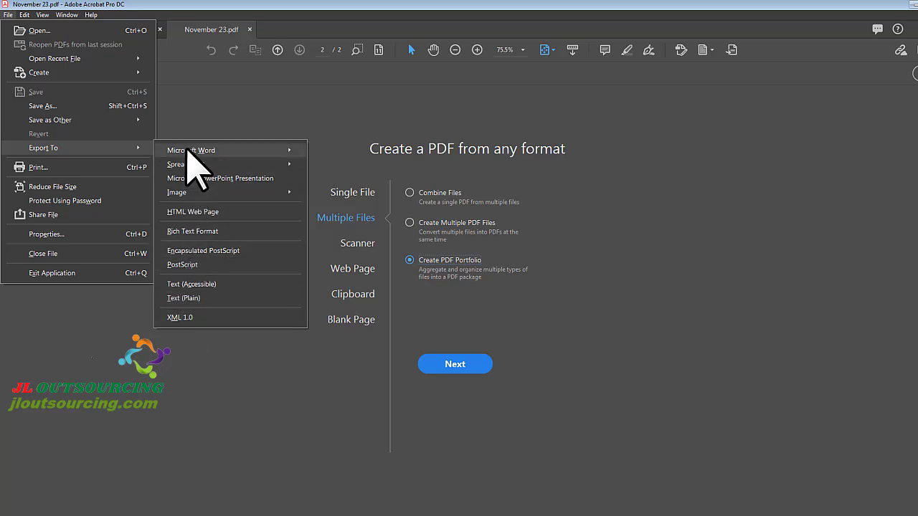
mouse_move(188, 152)
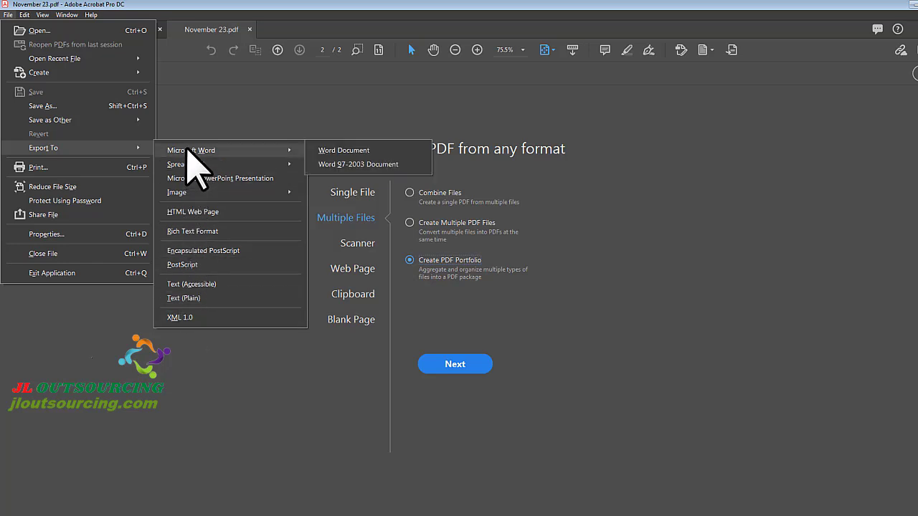
Step: Start a new PDF Portfolio and add Avocado Agency by Slidesgo.pptx from folder 55
click(651, 266)
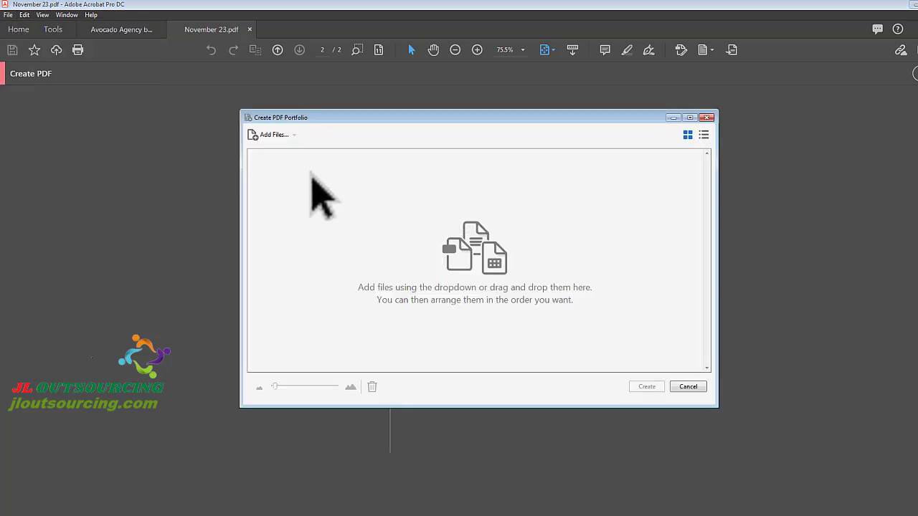
click(270, 136)
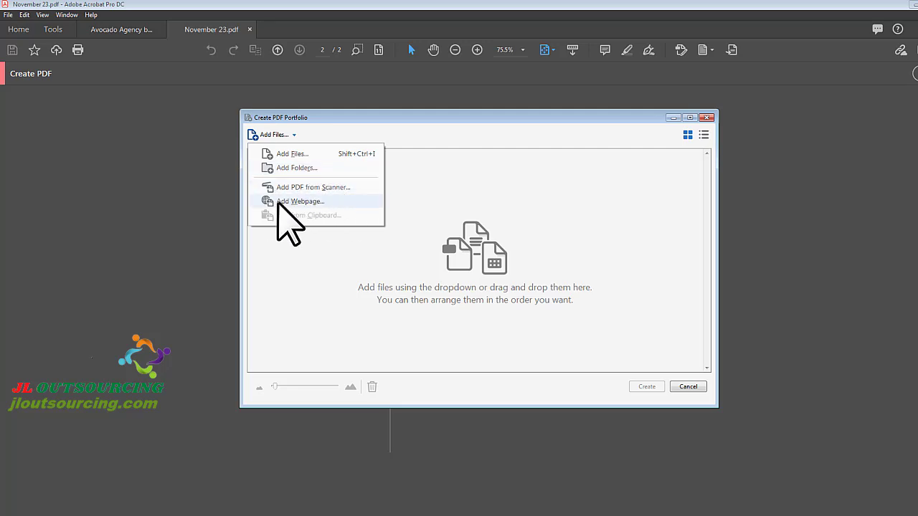
click(285, 153)
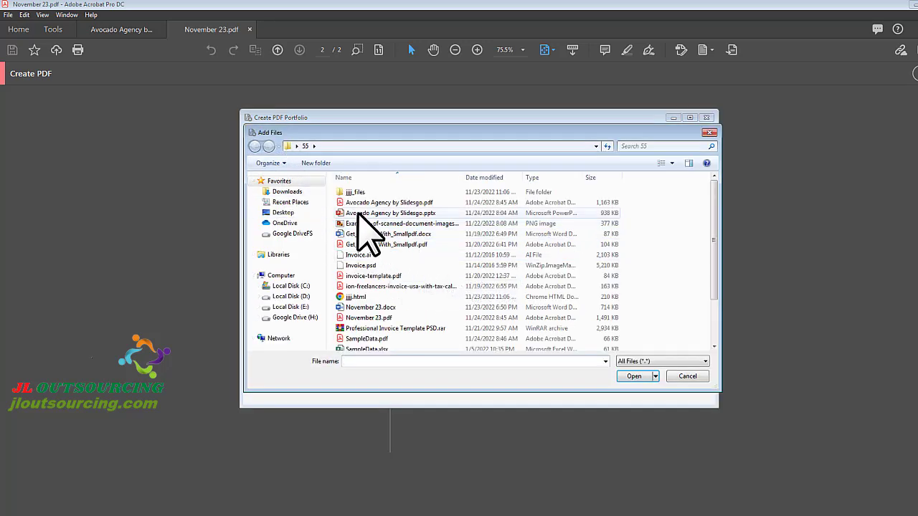
click(370, 213)
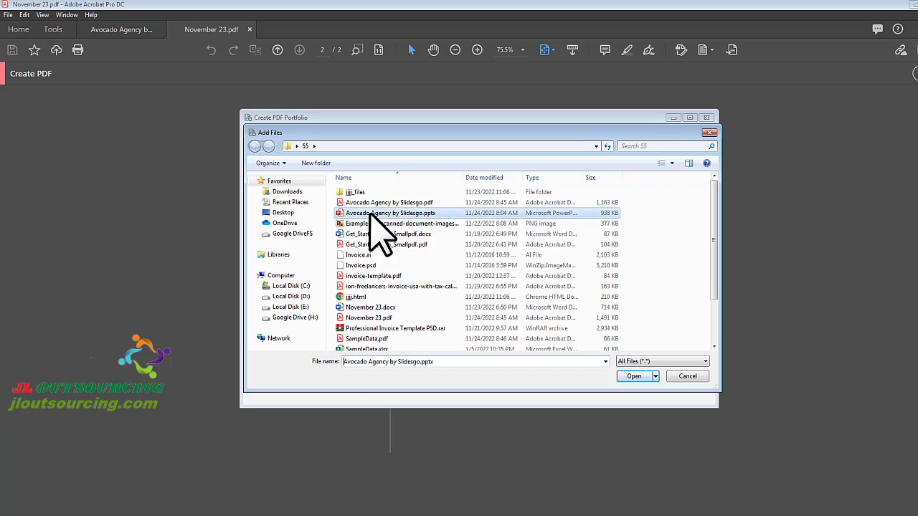
click(634, 375)
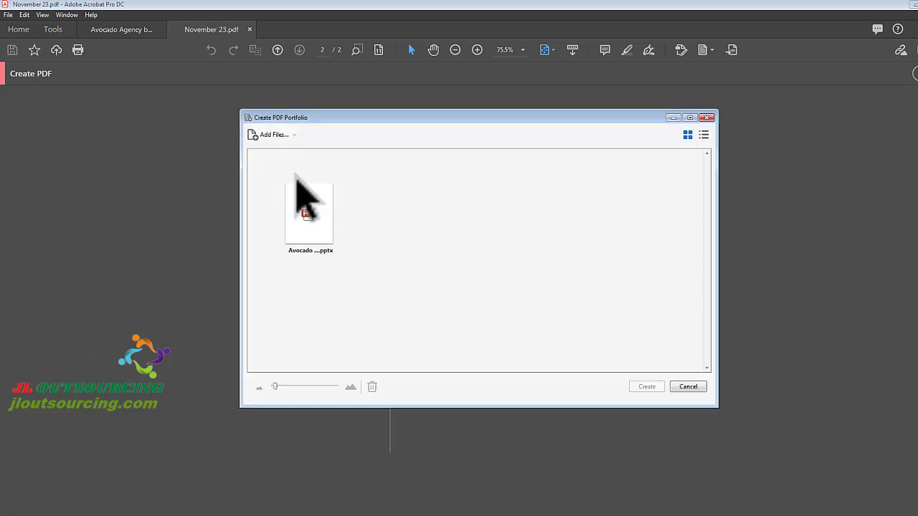
Step: Add November 23.docx and SampleData.xlsx from folder 55 to the portfolio
click(272, 136)
click(285, 152)
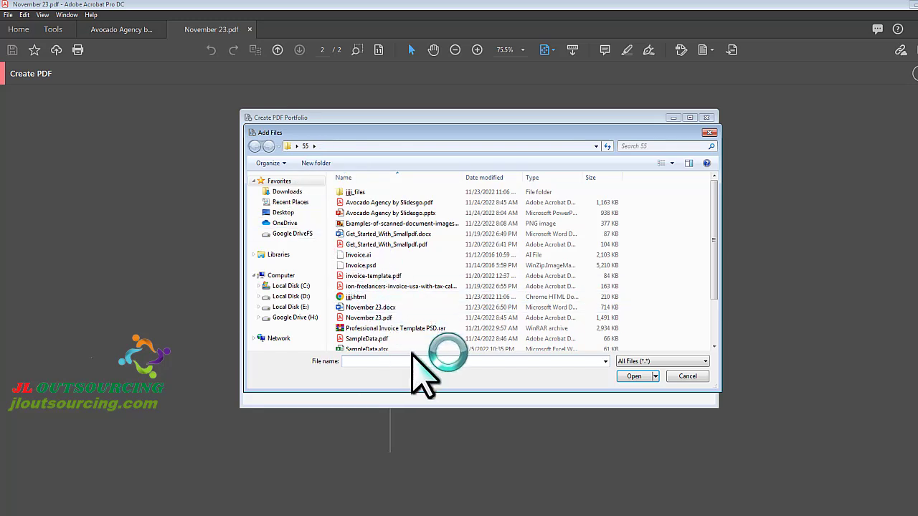
click(371, 307)
click(634, 376)
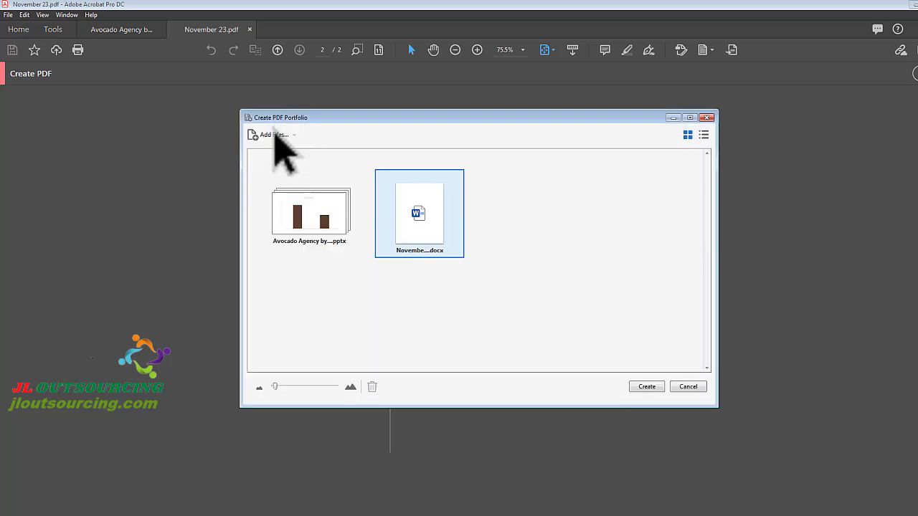
click(275, 136)
click(285, 151)
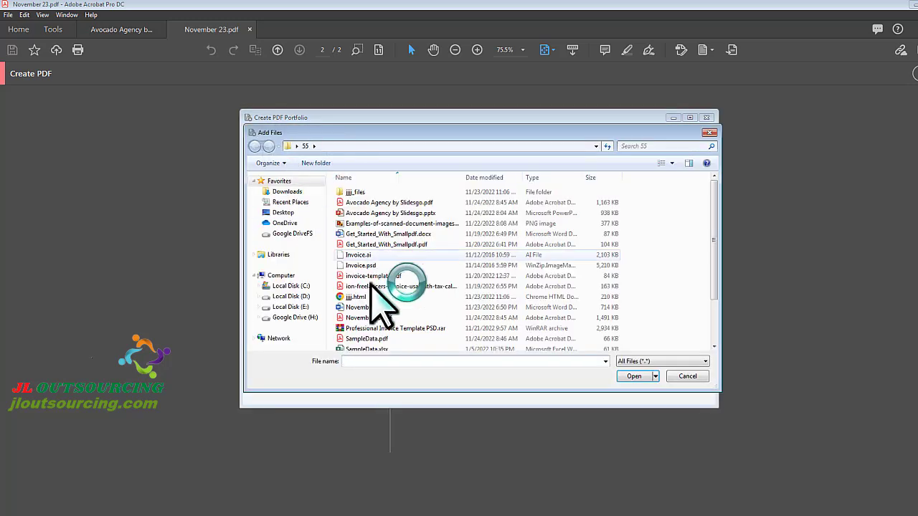
scroll(434, 328, down, 3)
double_click(380, 299)
Step: View an enlarged preview of November 23.docx, make the portfolio dialog taller, and browse through the neighbouring files' previews
mouse_move(322, 211)
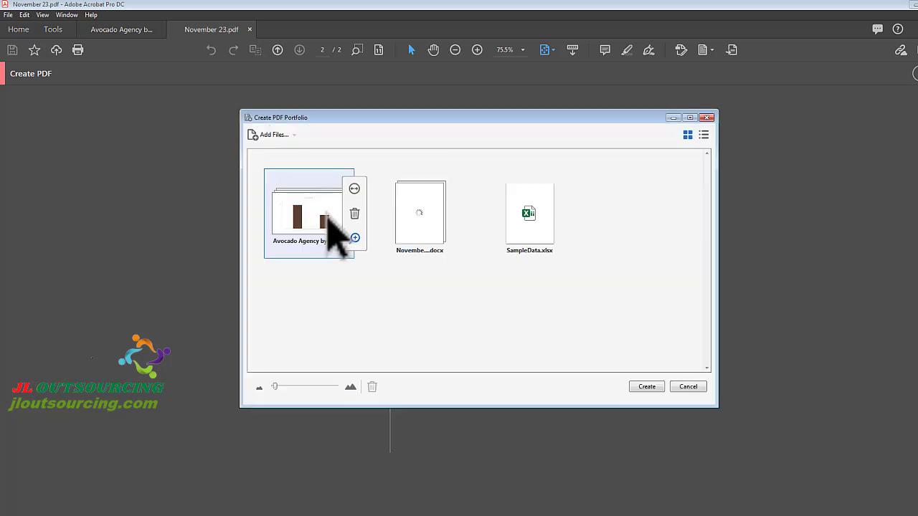
mouse_move(423, 195)
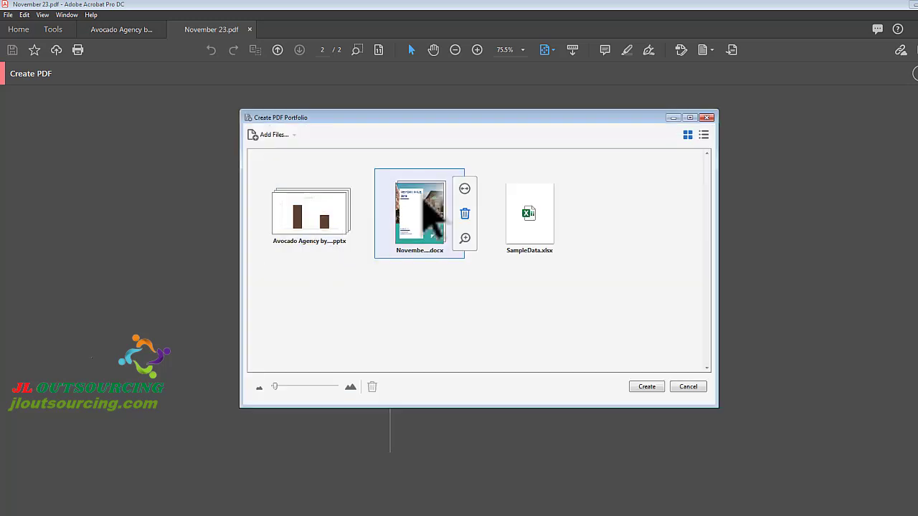
click(465, 239)
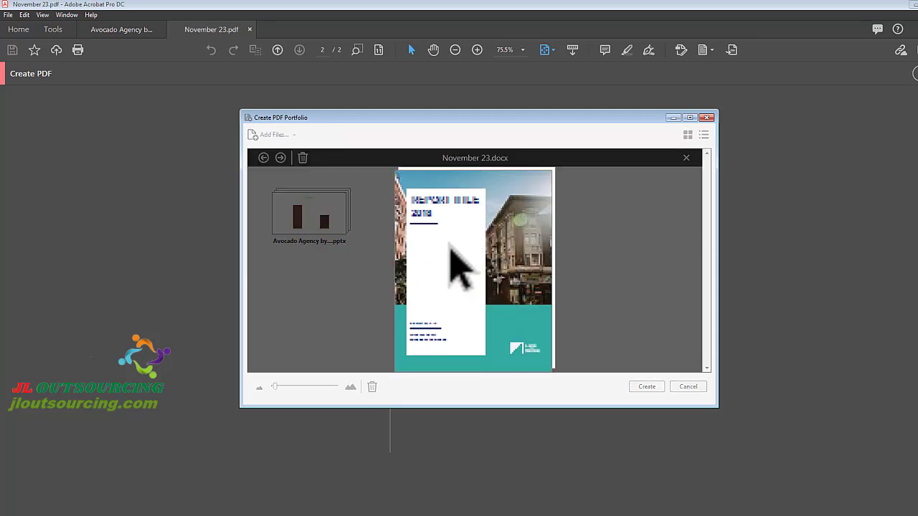
click(280, 158)
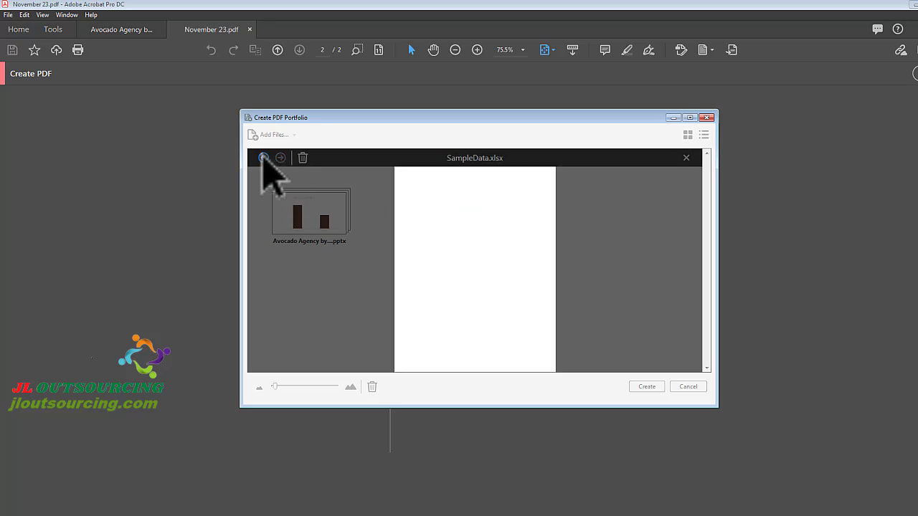
click(263, 158)
drag(533, 407, 533, 508)
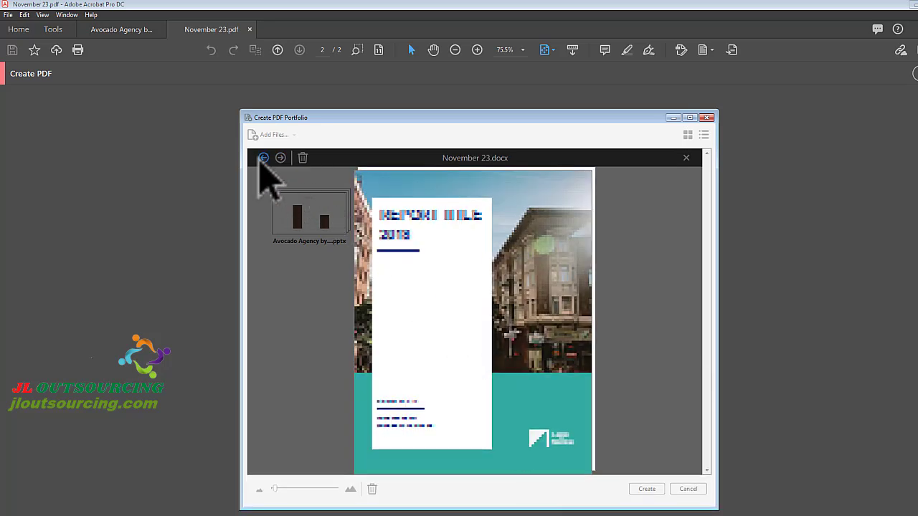
click(263, 158)
click(280, 158)
click(686, 158)
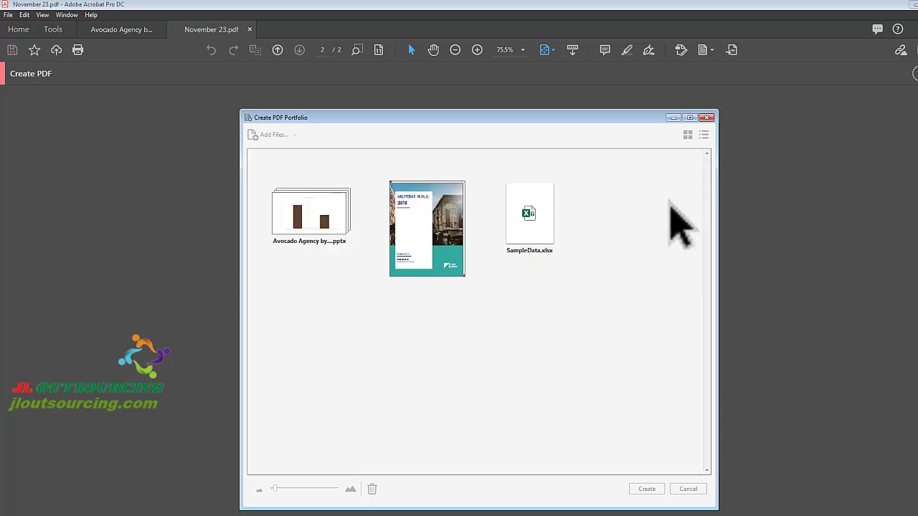
Step: Expand November 23.docx to inspect its individual pages, select the second page, and collapse the document again
click(464, 189)
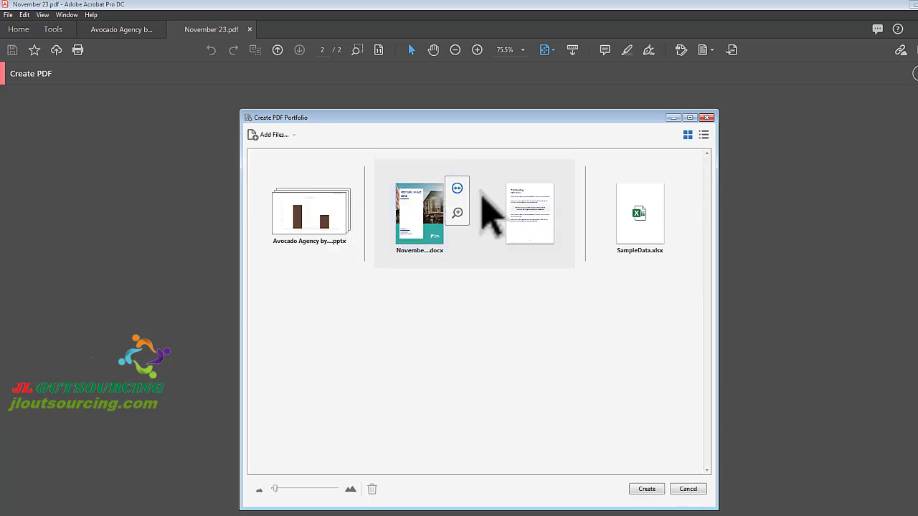
mouse_move(404, 211)
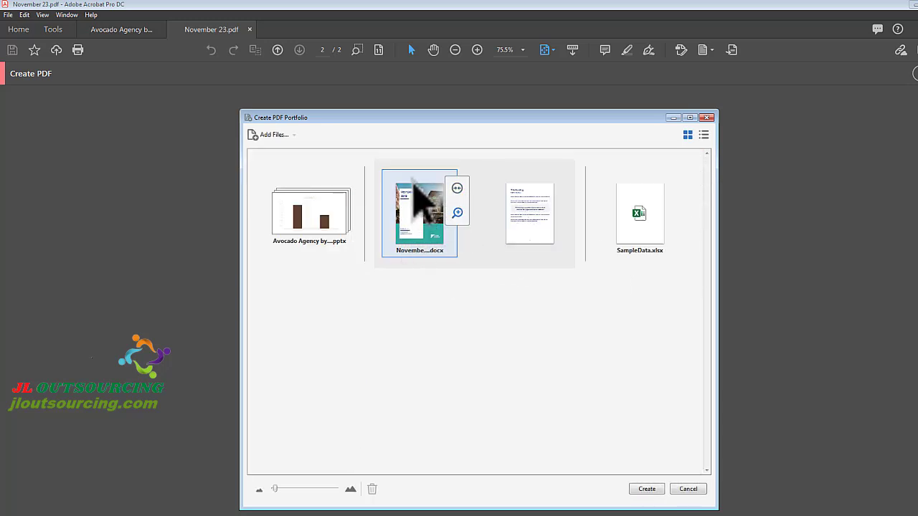
click(530, 229)
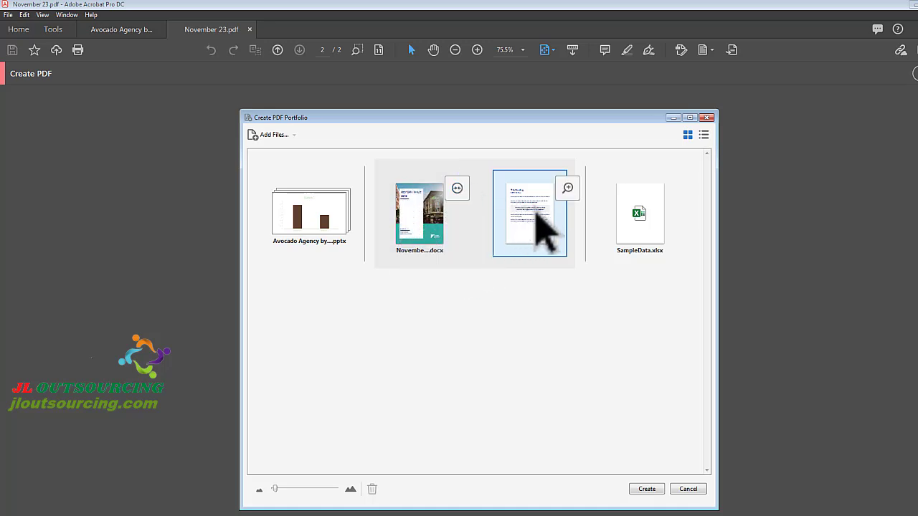
click(457, 189)
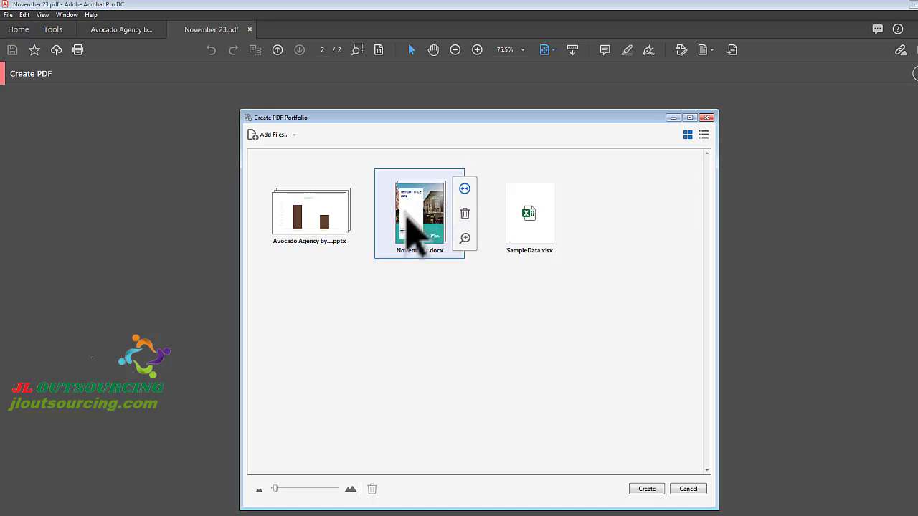
Step: Expand Avocado Agency by Slidesgo.pptx to inspect its individual slides, and collapse the presentation again
click(319, 217)
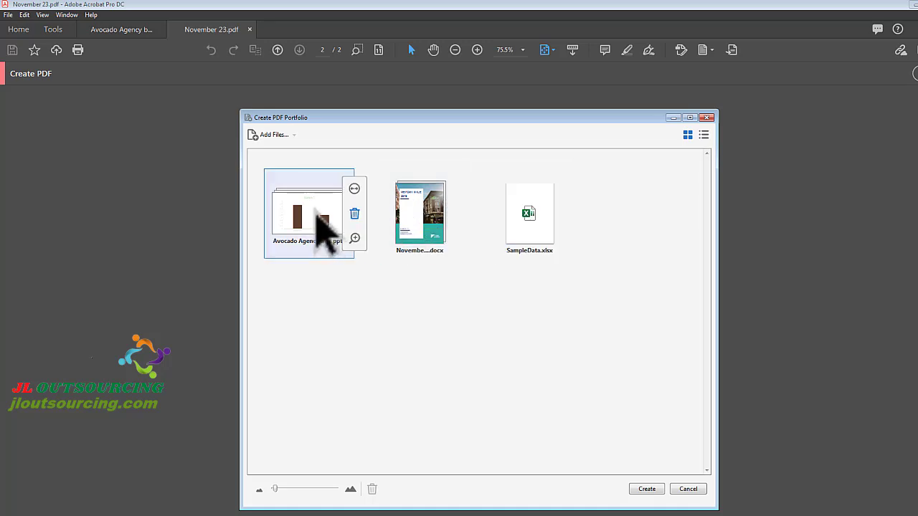
click(354, 190)
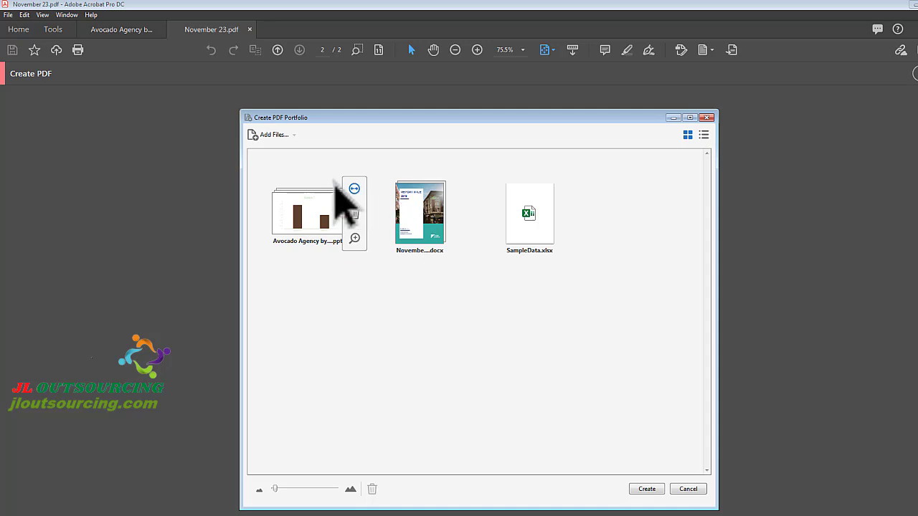
mouse_move(412, 208)
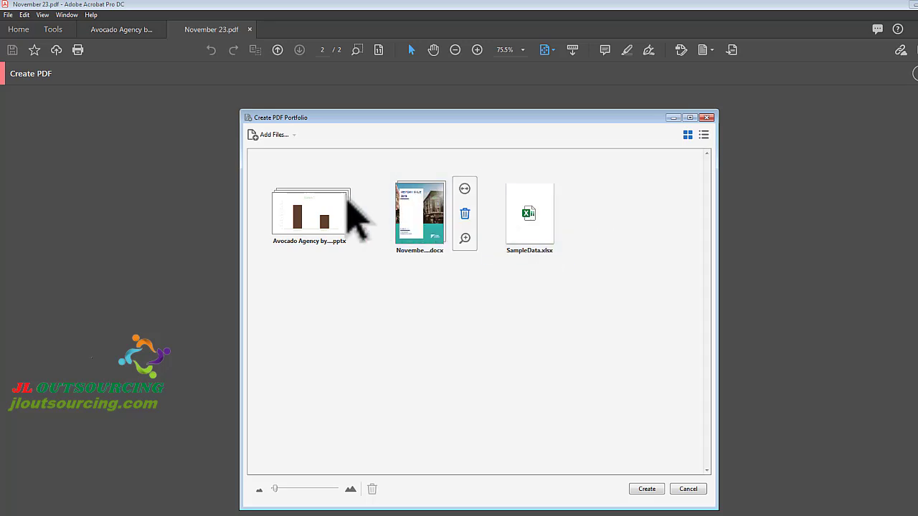
mouse_move(297, 224)
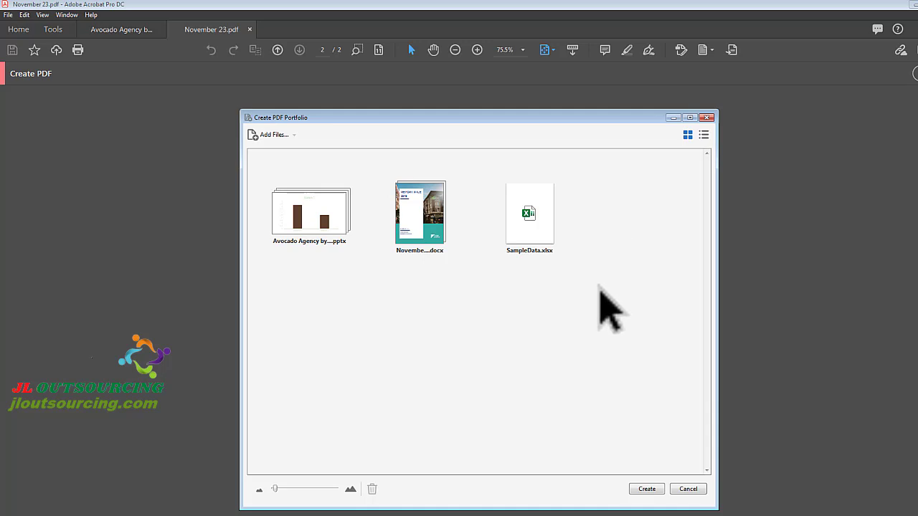
click(354, 188)
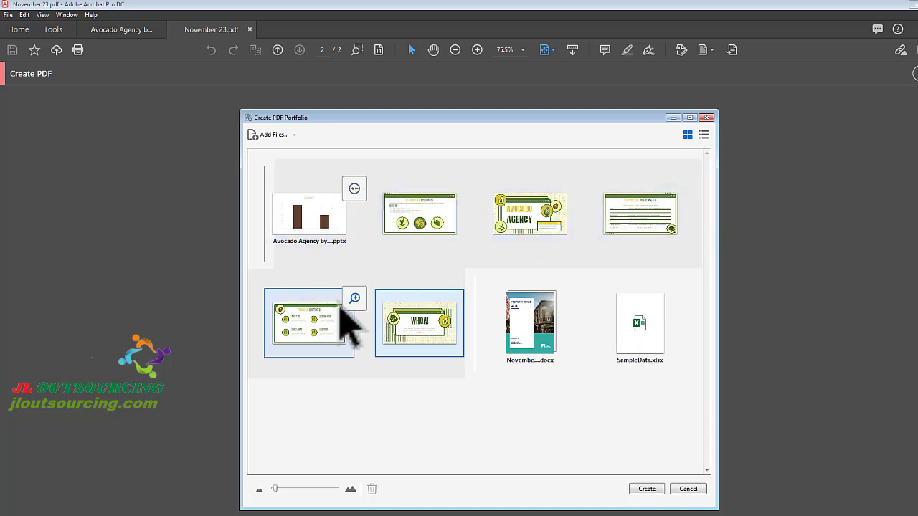
click(354, 189)
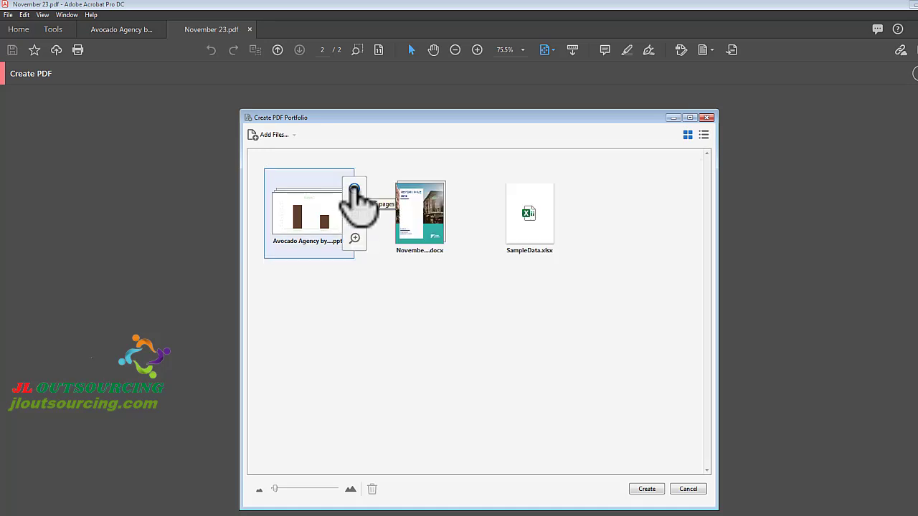
Step: Create the portfolio from the three added files and preview Avocado Agency by Slidesgo.pptx in it
click(646, 489)
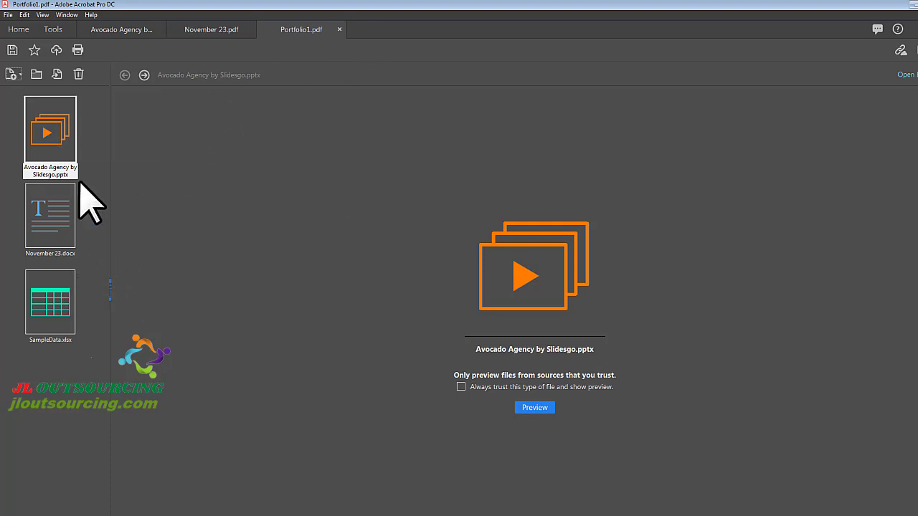
click(56, 143)
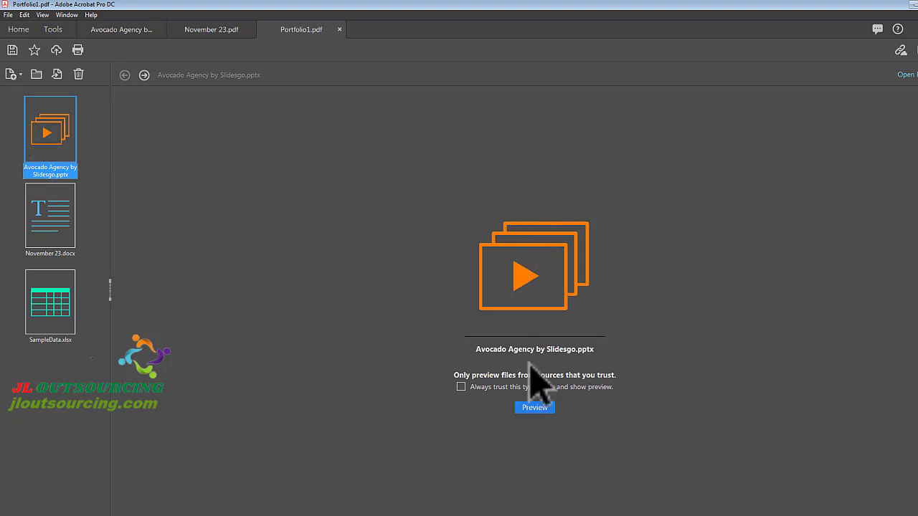
click(536, 408)
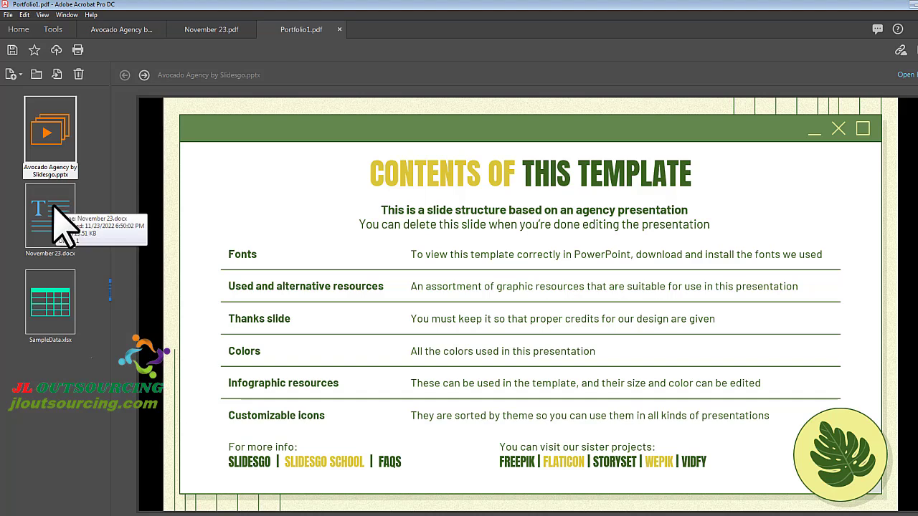
Step: Preview November 23.docx in the portfolio and read through it to the end
click(56, 213)
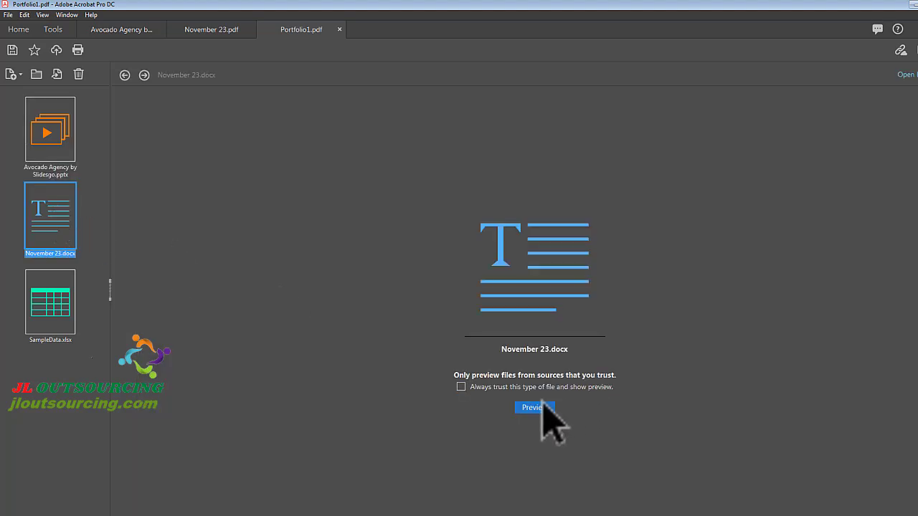
click(539, 409)
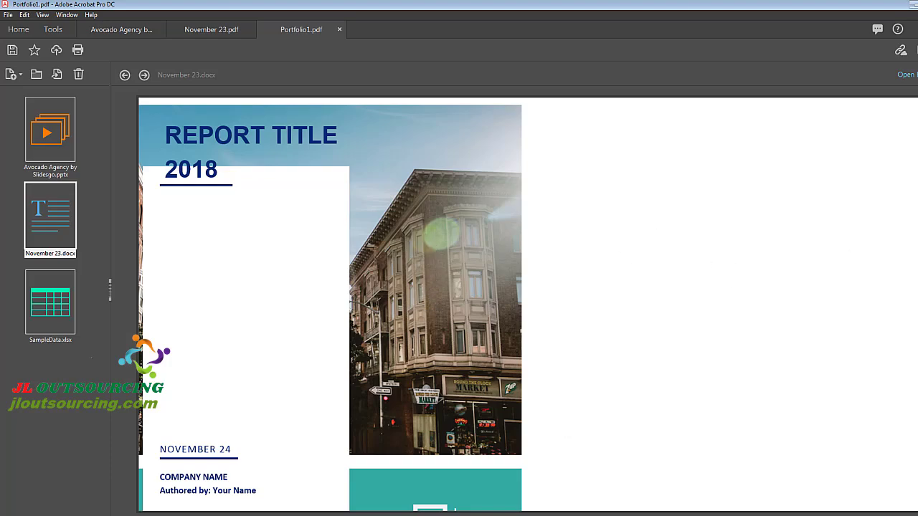
scroll(330, 305, down, 8)
scroll(330, 304, up, 4)
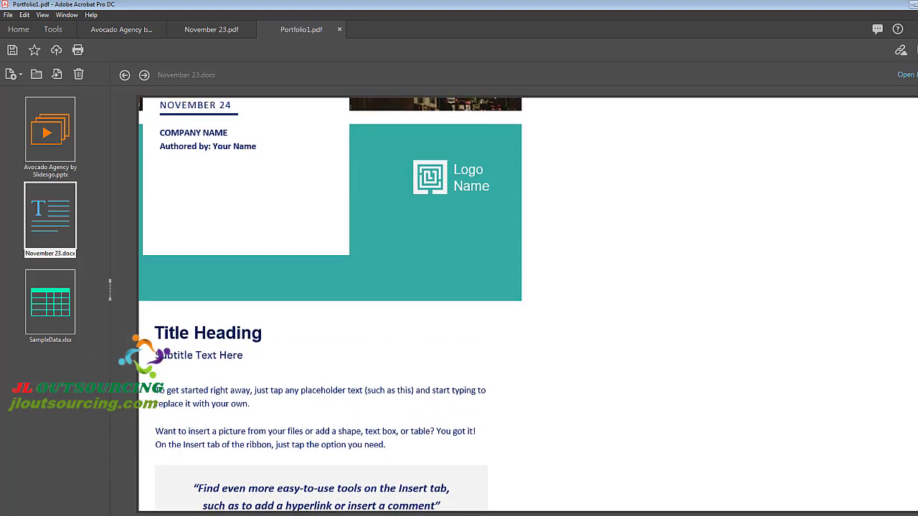
scroll(330, 305, down, 2)
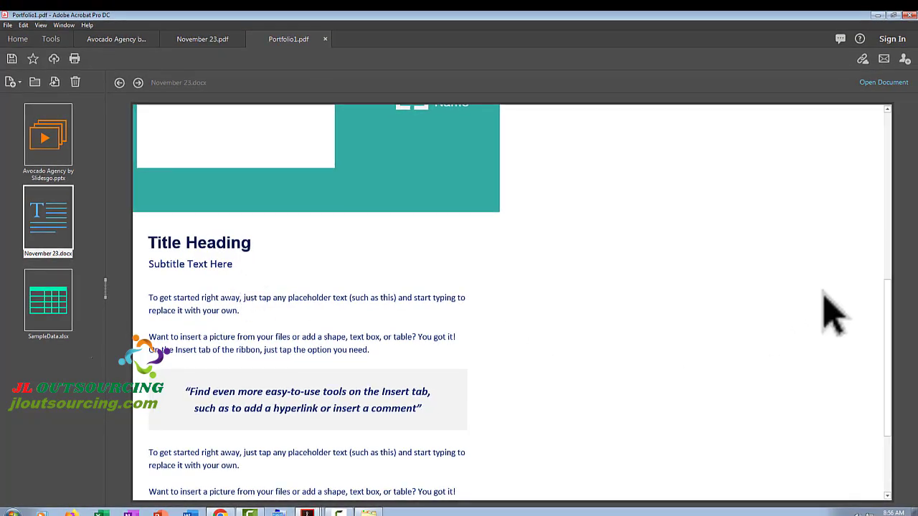
drag(889, 308, 860, 410)
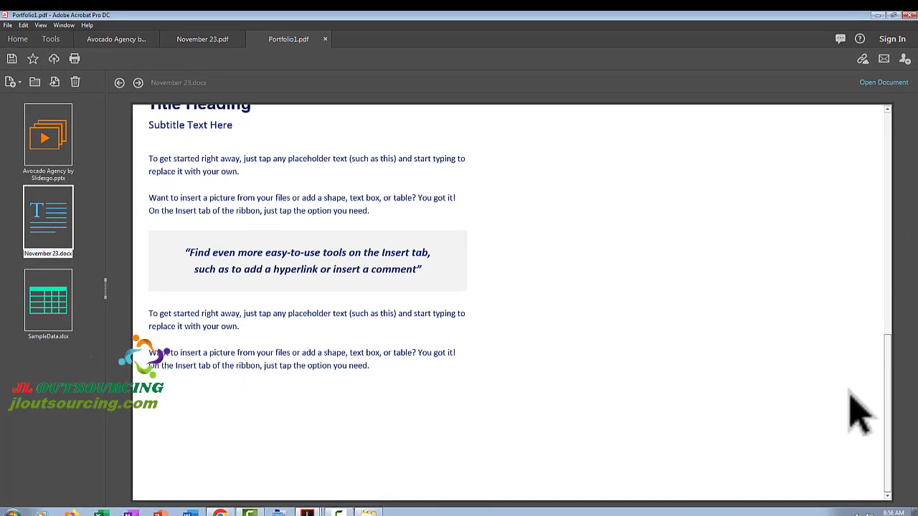
Step: Preview SampleData.xlsx in the portfolio and look through its SalesOrders and MyLinks sheets
click(45, 318)
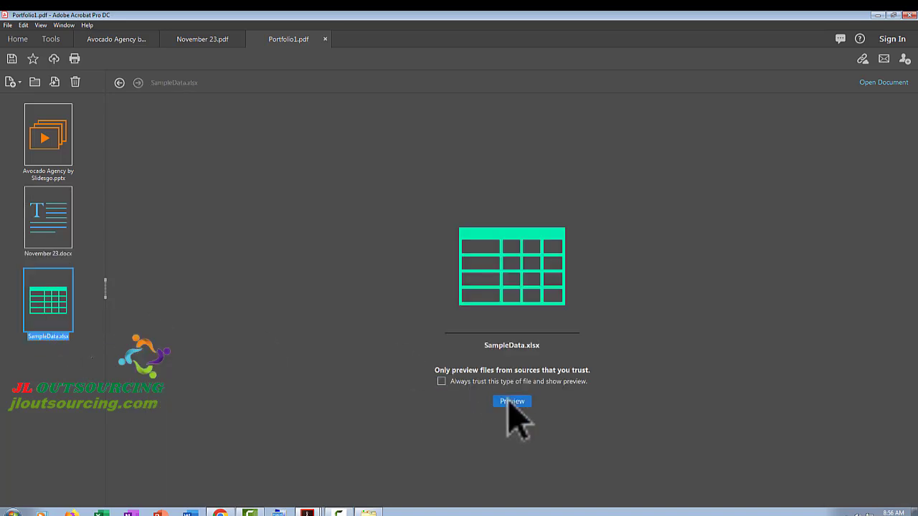
click(511, 402)
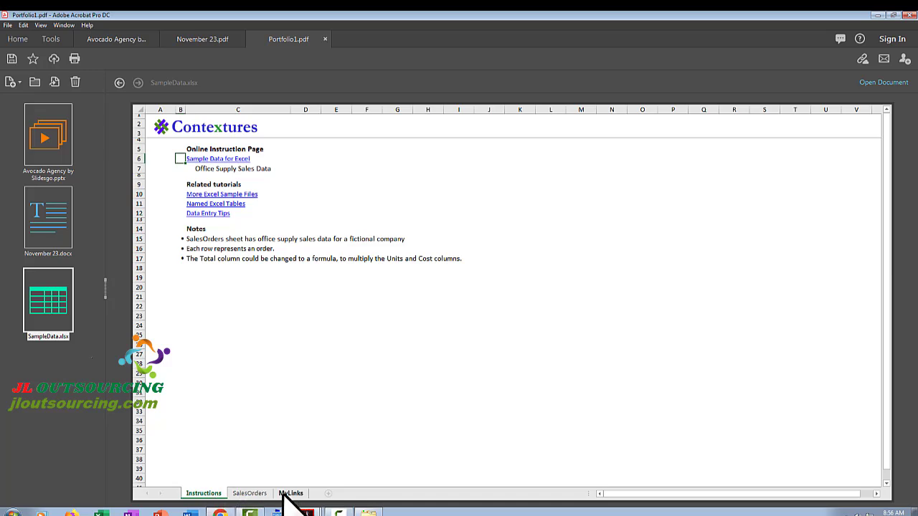
click(250, 494)
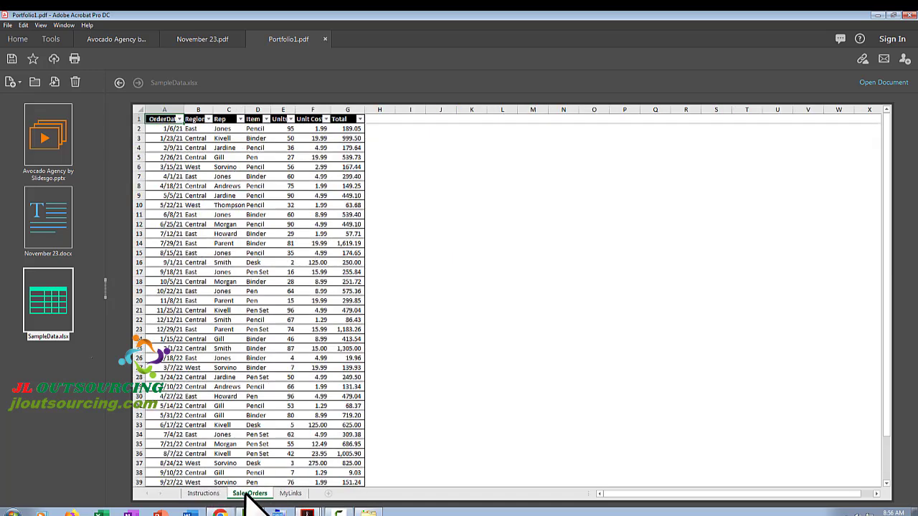
click(291, 493)
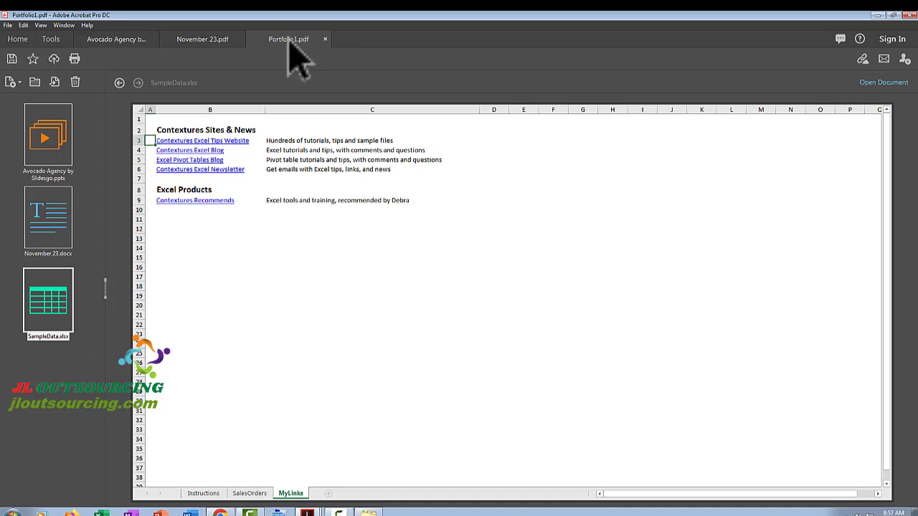
click(7, 26)
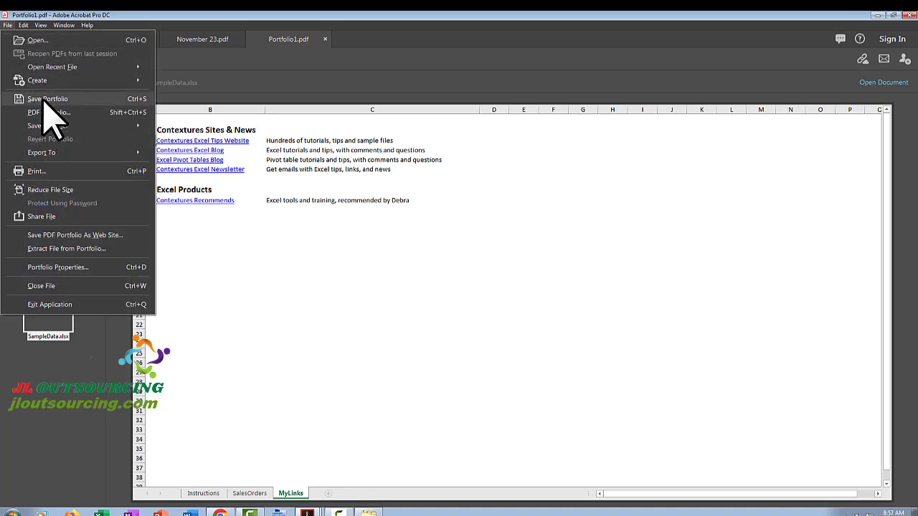
click(45, 100)
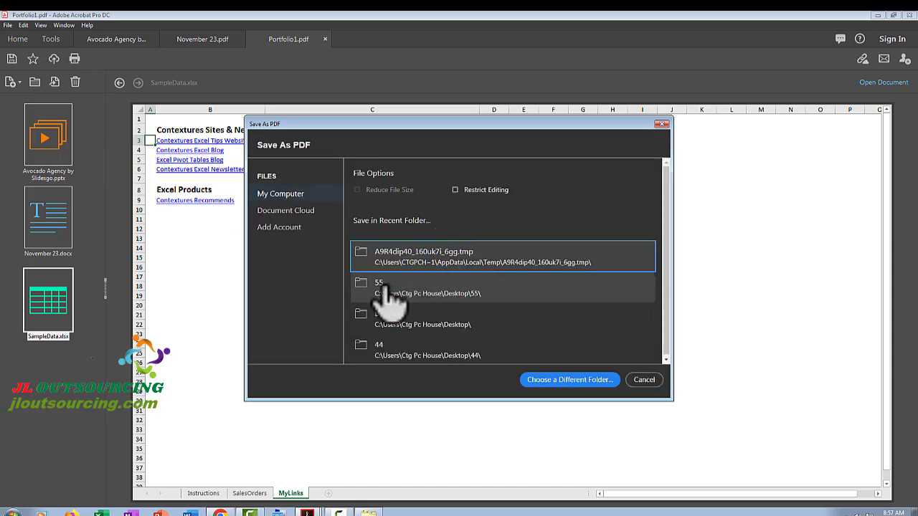
click(384, 287)
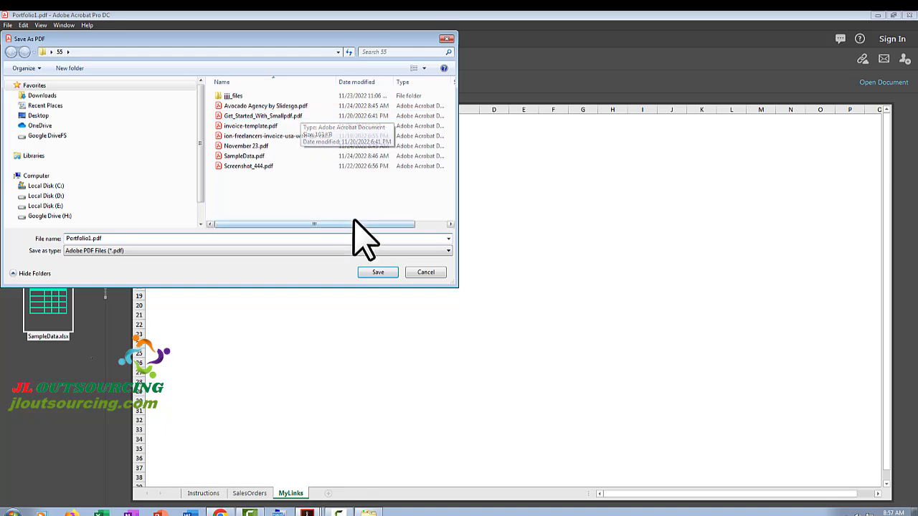
click(426, 272)
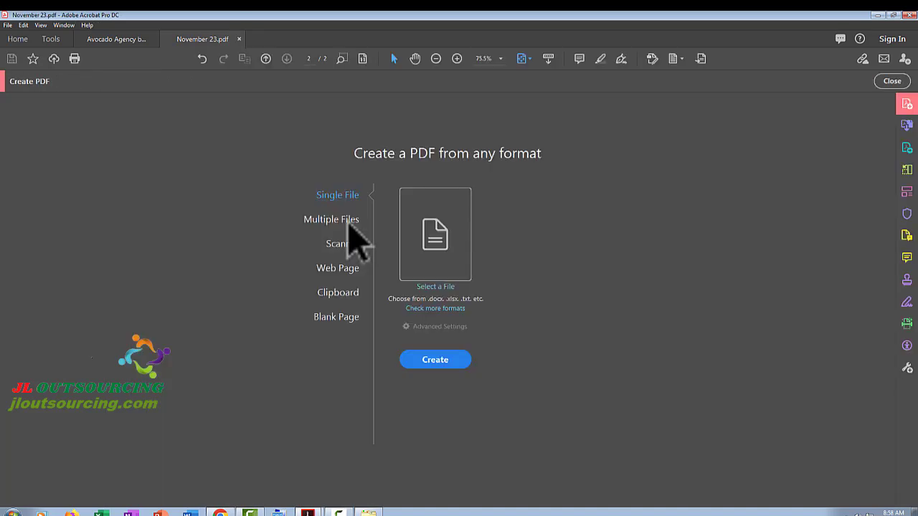
Step: Examine the options for creating a PDF from multiple files and from a scanner, including the scanner list and default scan settings
click(349, 222)
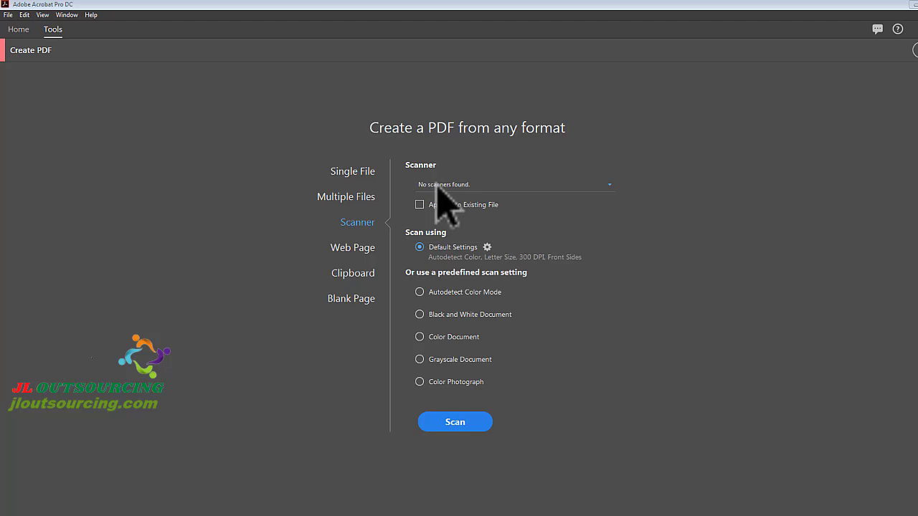
click(608, 184)
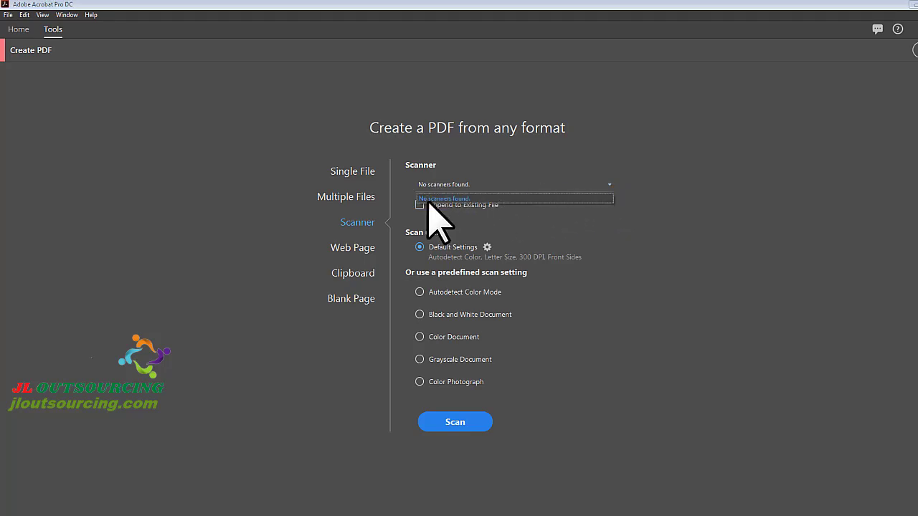
click(661, 180)
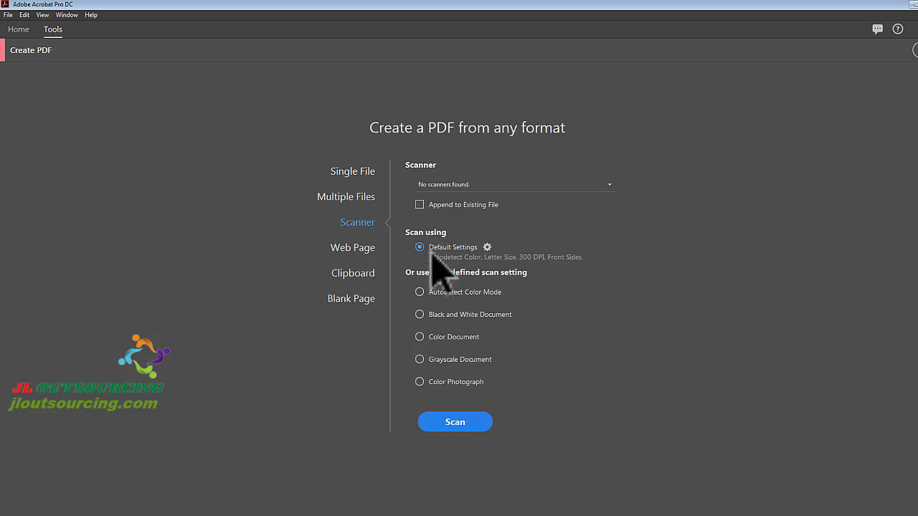
click(487, 247)
Step: Copy the address jloutsourcing.com/2021/03/seo-service.html from Chrome and enter it as the web page source for a new PDF in Acrobat
click(350, 247)
click(418, 188)
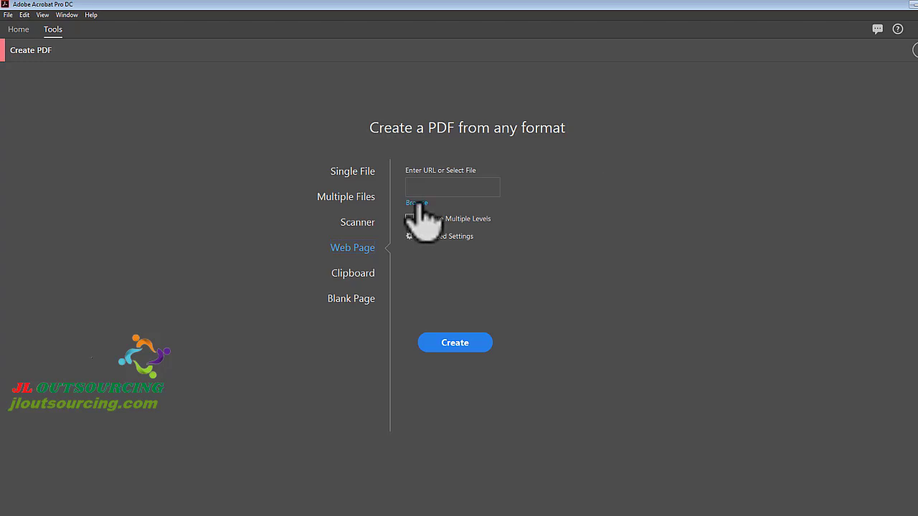
click(482, 190)
click(456, 188)
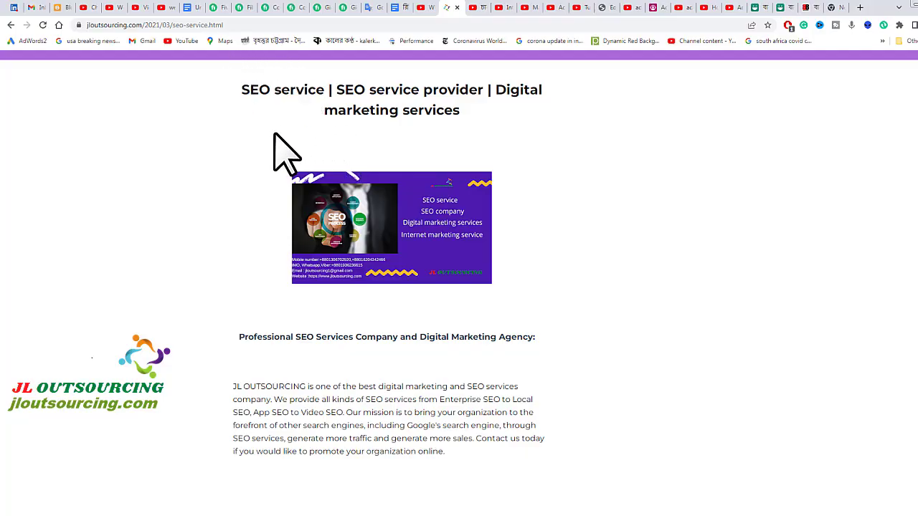
click(144, 25)
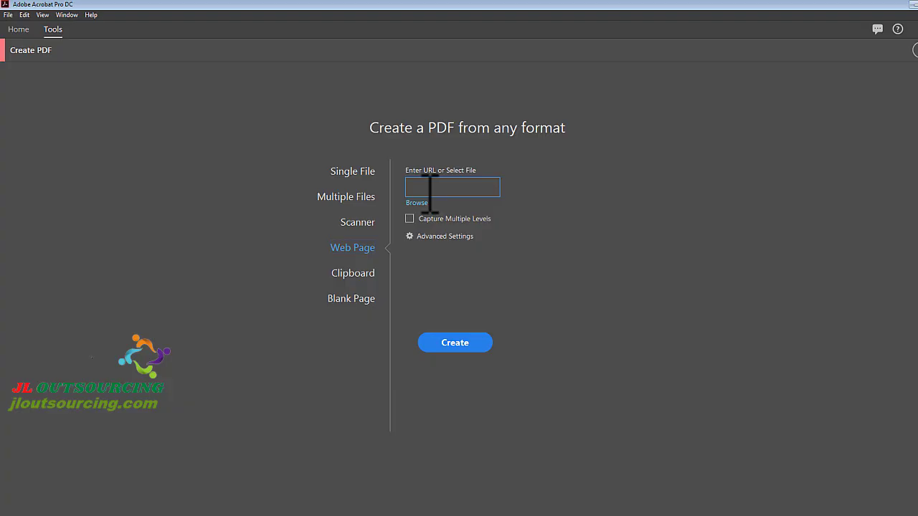
right_click(430, 190)
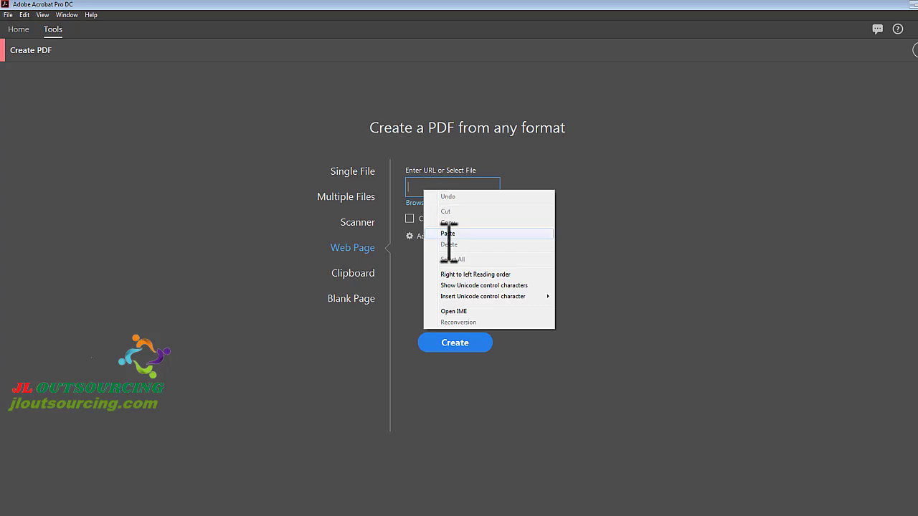
click(445, 232)
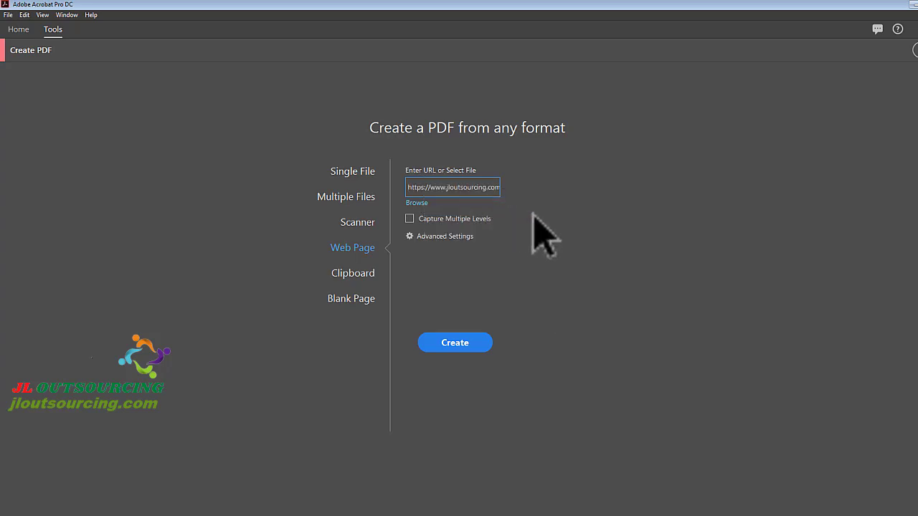
Step: Review the general and page layout options of the web page conversion settings and accept them
click(413, 236)
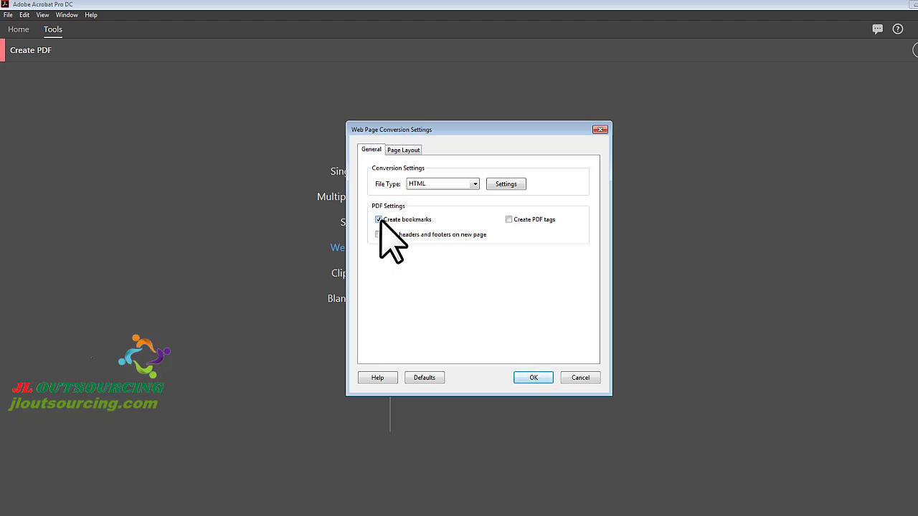
click(403, 151)
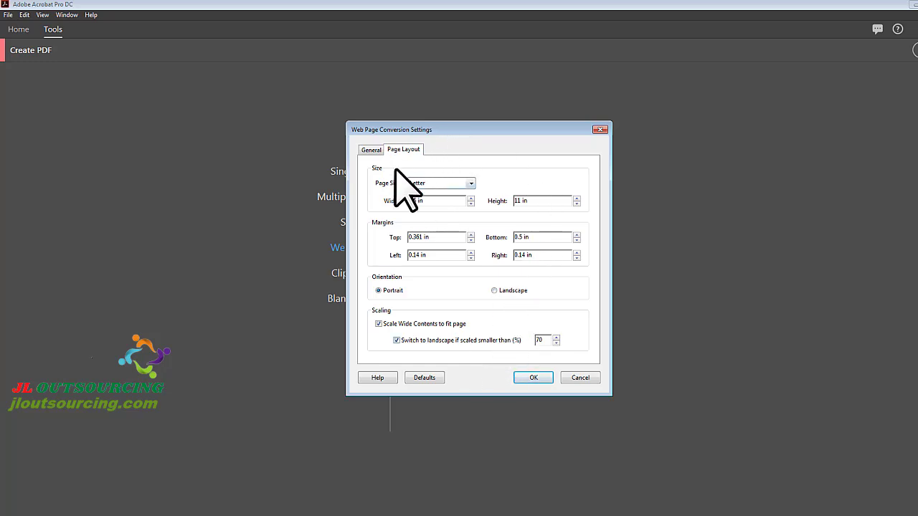
click(370, 149)
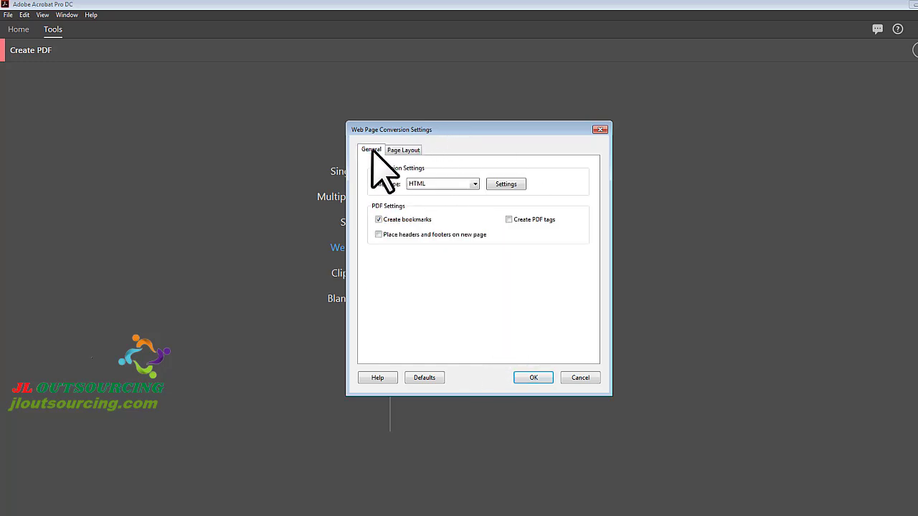
click(533, 377)
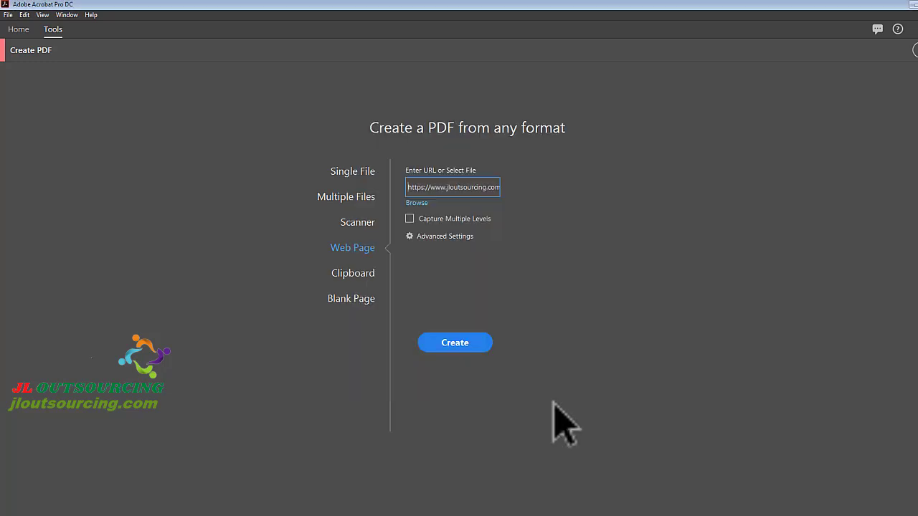
Step: Create the PDF from the entered web page address and dismiss the conversion error report
click(458, 344)
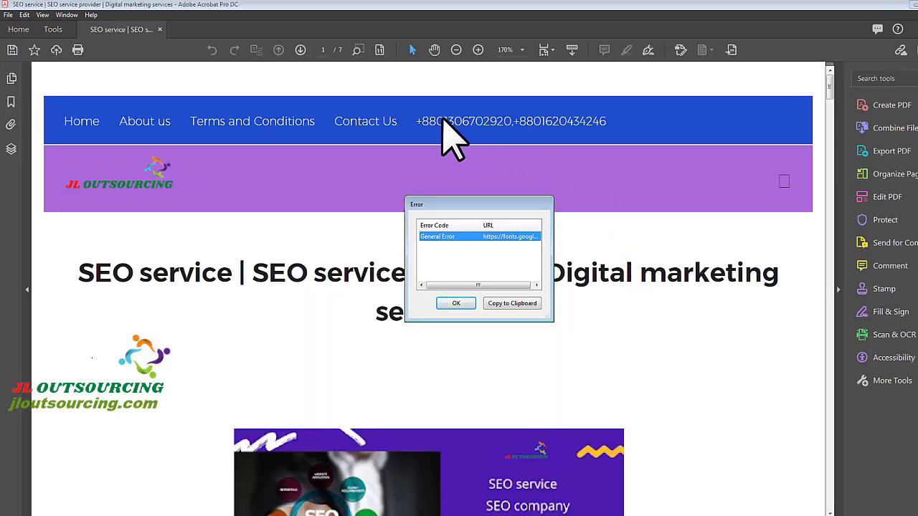
click(456, 304)
scroll(173, 247, down, 1)
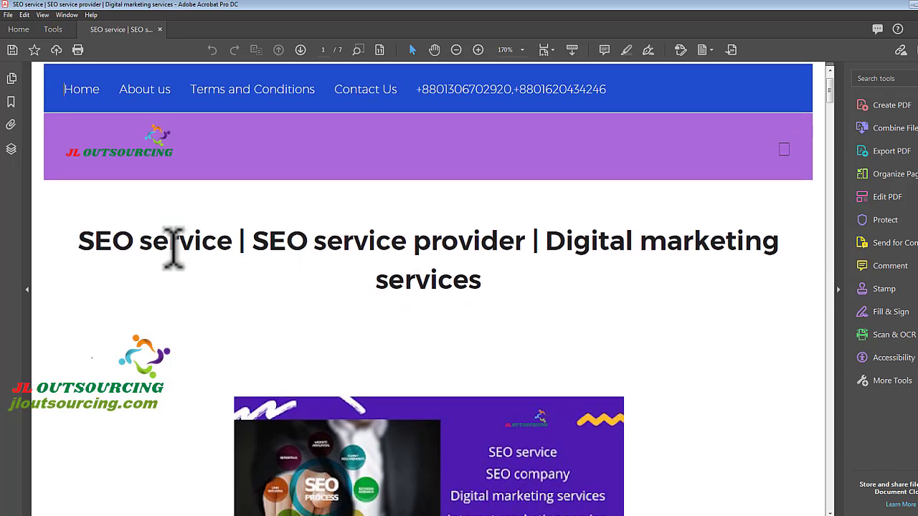
Step: Compare the original SEO service page in Chrome with the PDF made from it
click(172, 515)
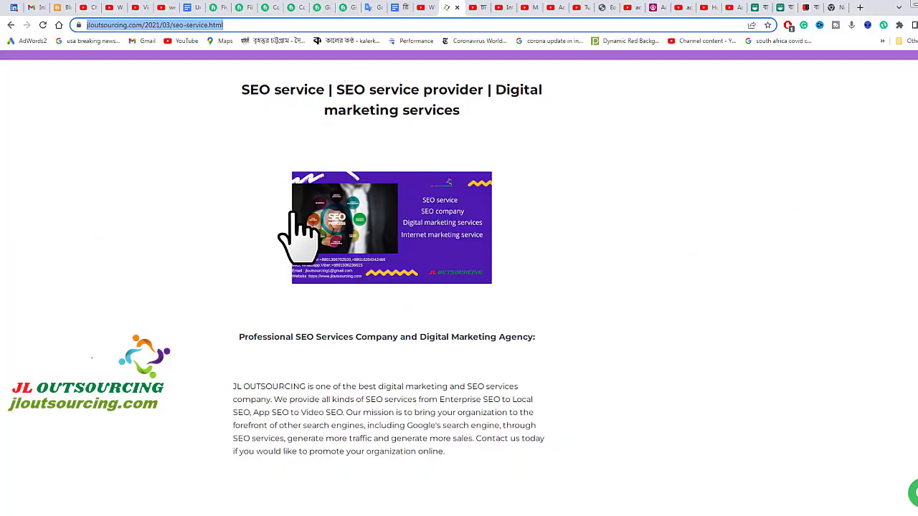
scroll(297, 229, down, 10)
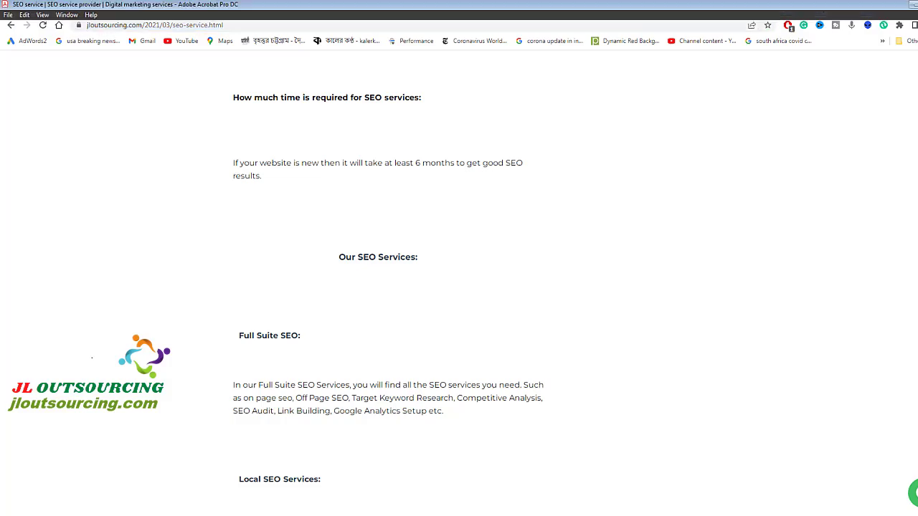
scroll(463, 280, down, 6)
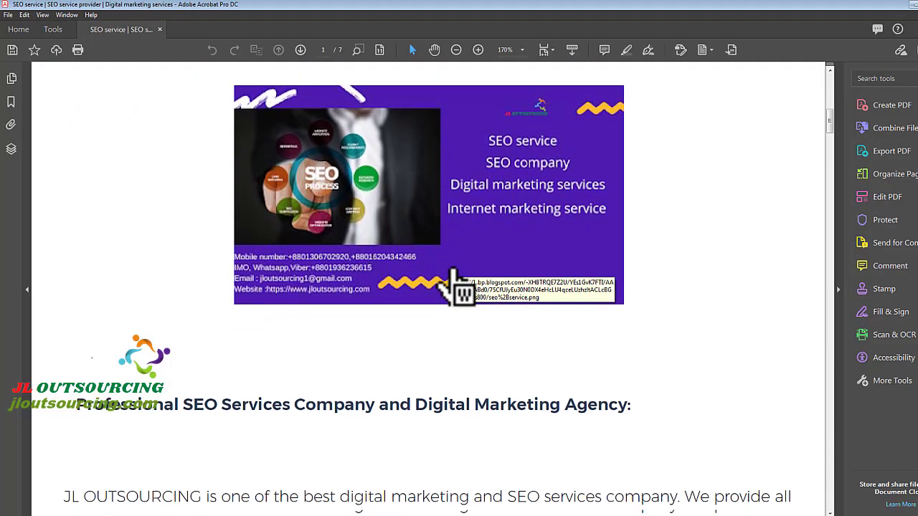
scroll(452, 293, down, 5)
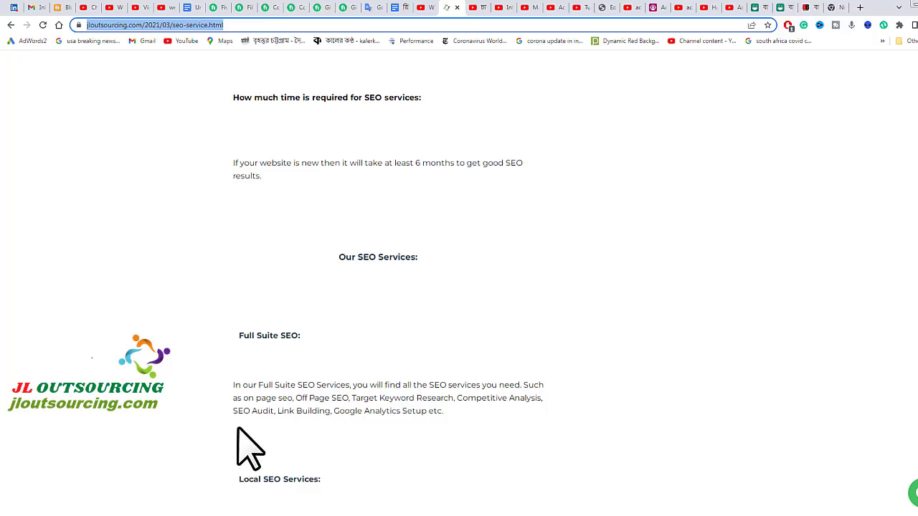
scroll(322, 256, up, 10)
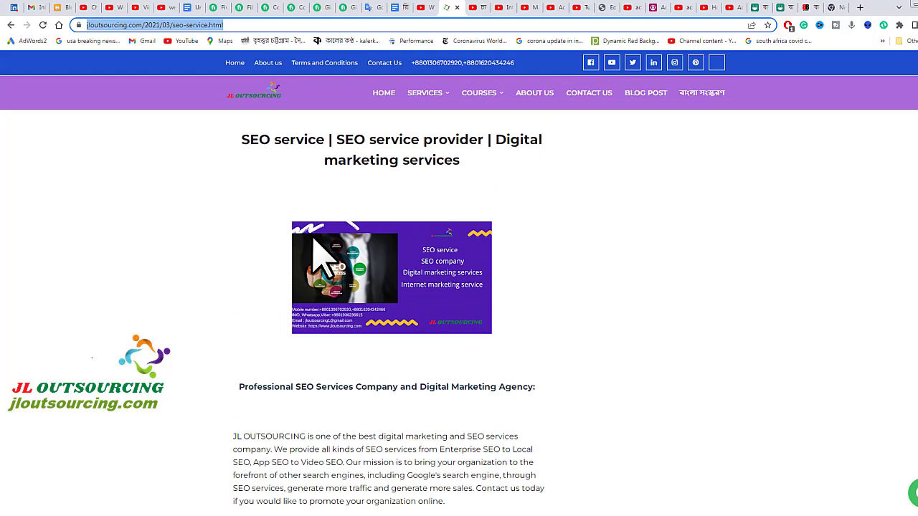
Step: Save the SEO service web page as a complete webpage named "SEO service .html" in folder 55
click(76, 233)
right_click(77, 233)
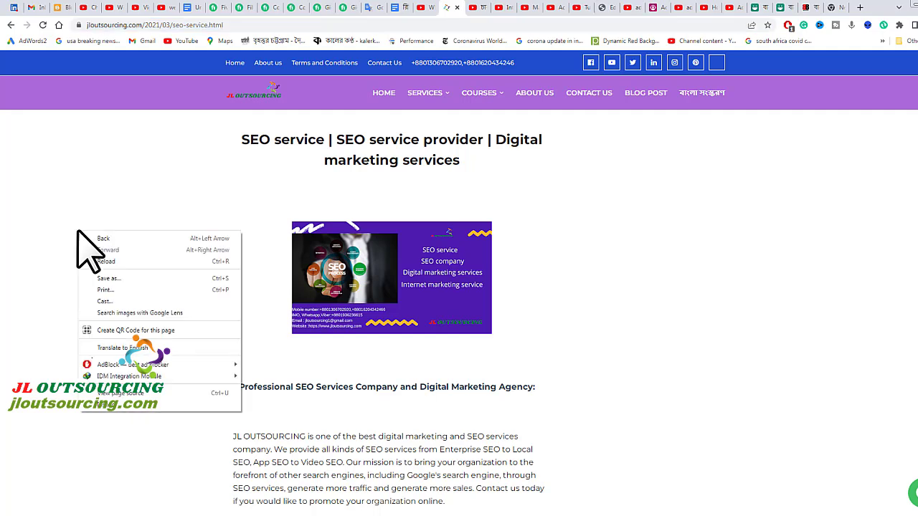
click(108, 280)
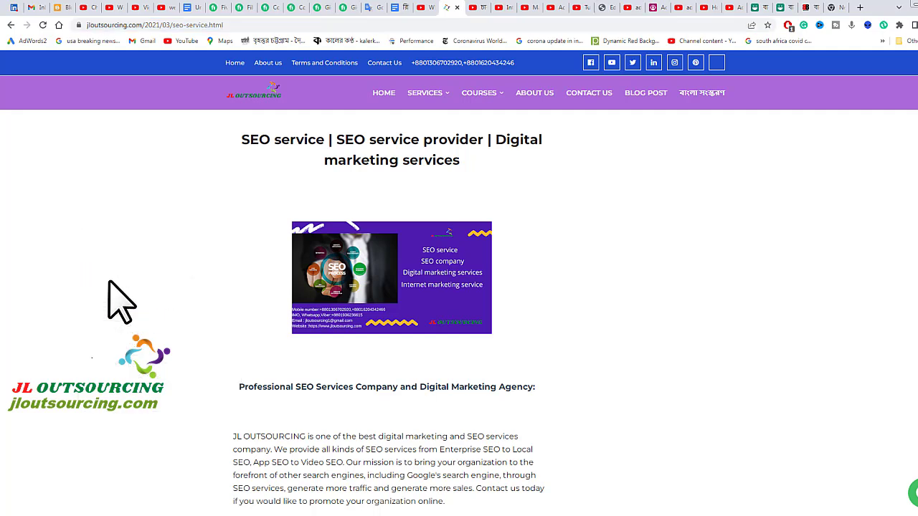
click(233, 466)
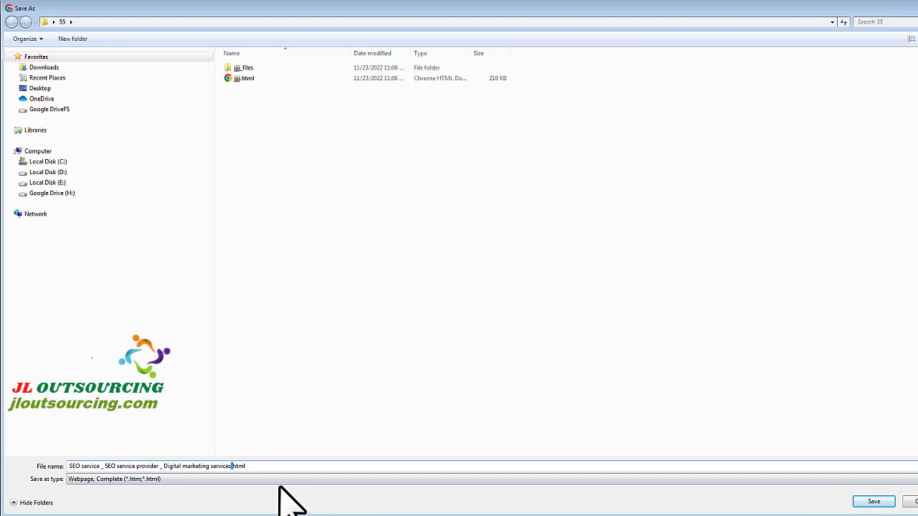
drag(231, 466, 101, 467)
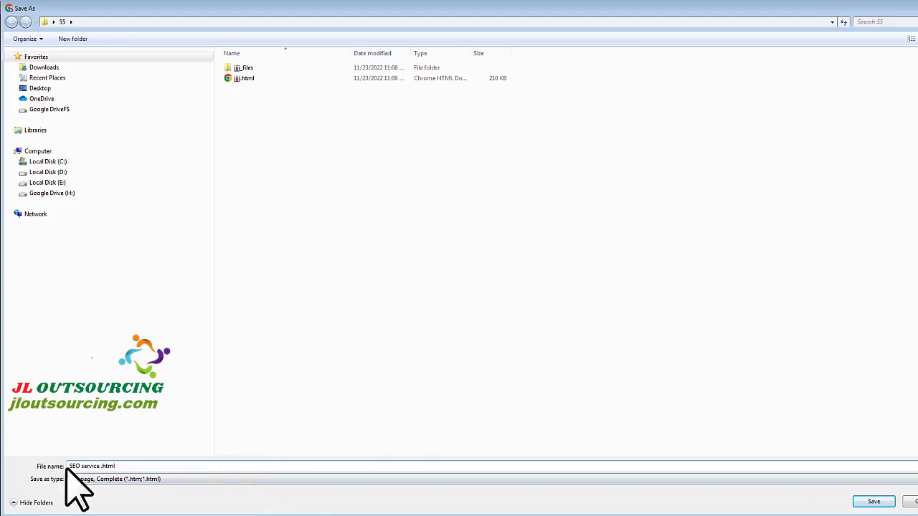
key(BackSpace)
click(875, 503)
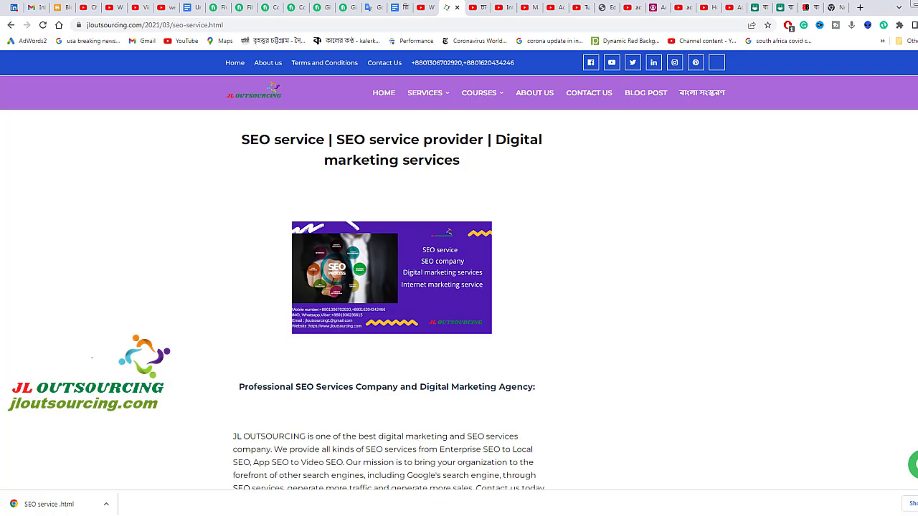
Step: Switch to Acrobat and create a PDF from the saved web page file "SEO service .html" in folder 55
click(346, 510)
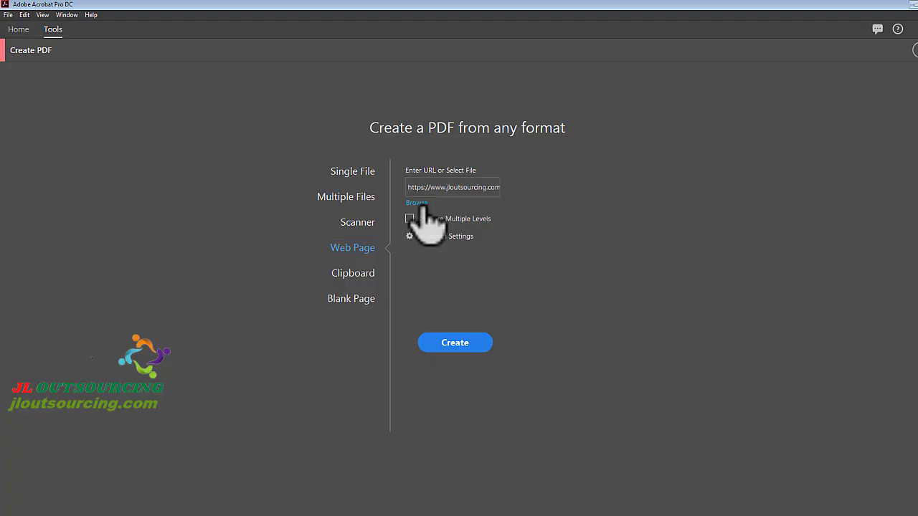
click(418, 203)
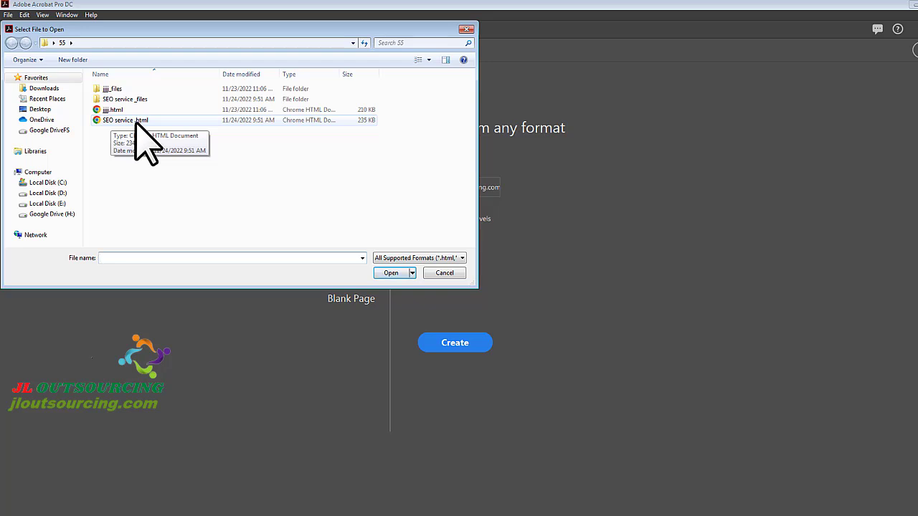
click(136, 121)
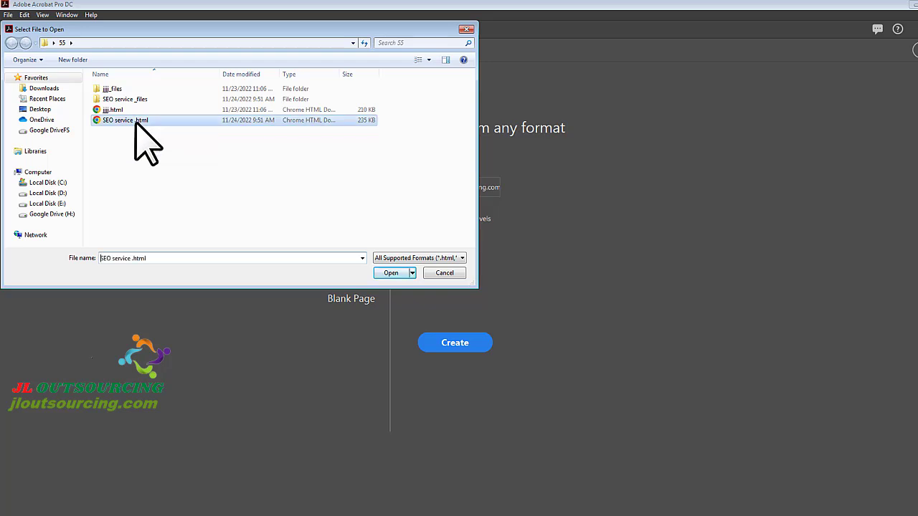
click(393, 273)
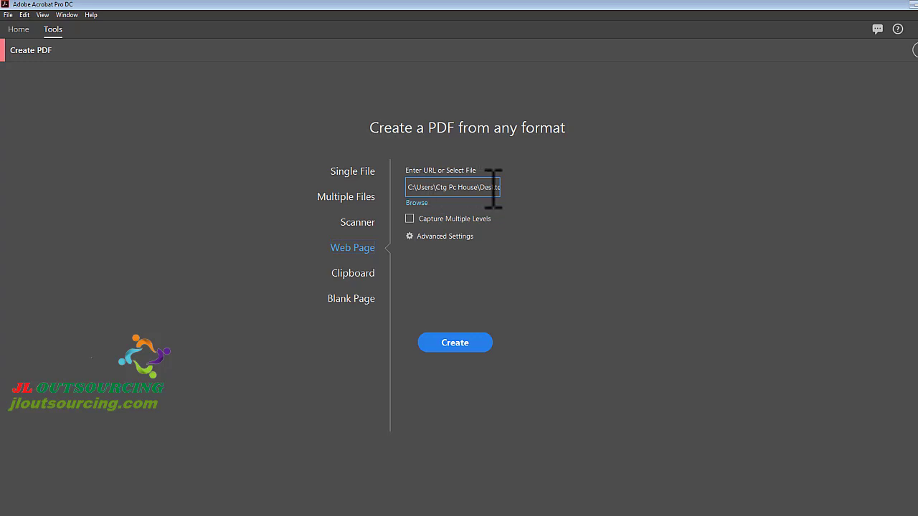
click(456, 344)
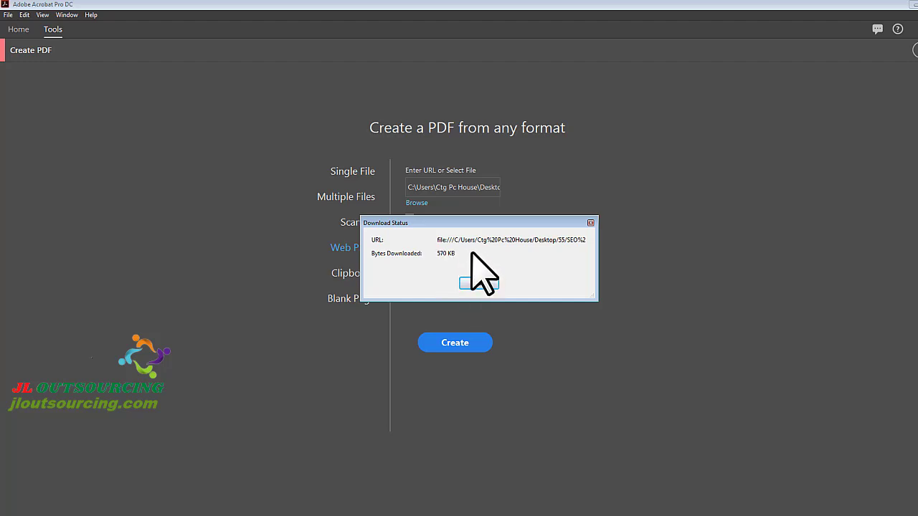
scroll(192, 287, down, 1)
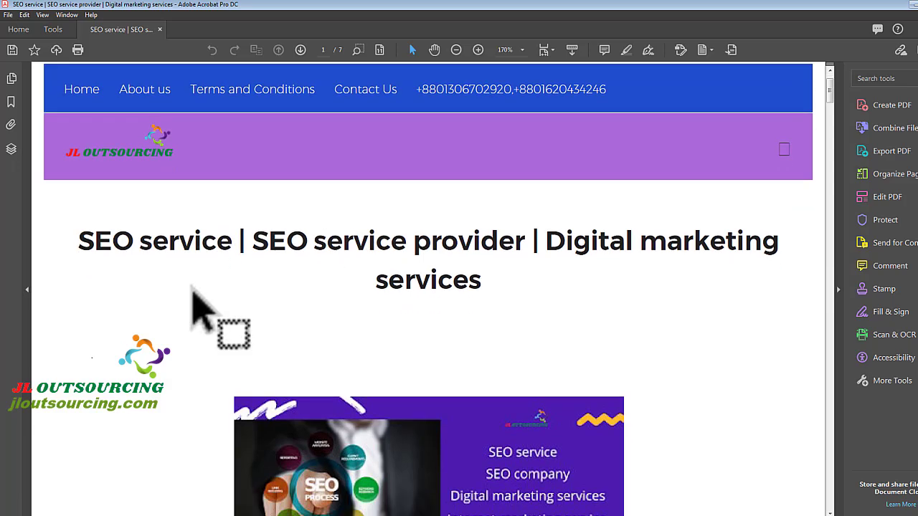
scroll(192, 291, down, 5)
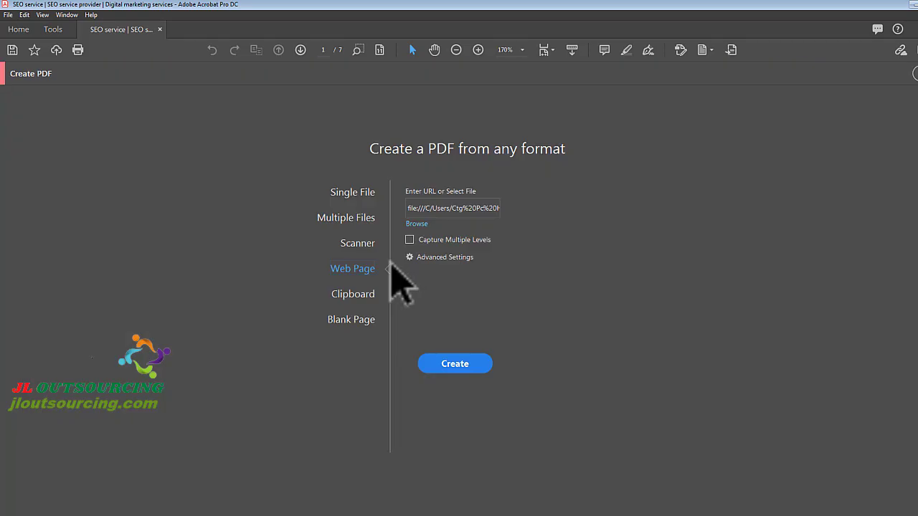
Step: Choose the clipboard as PDF source, then copy the subtitle and body text from page 2 of November 23.docx in Word and show the clipboard contents
click(440, 207)
click(357, 295)
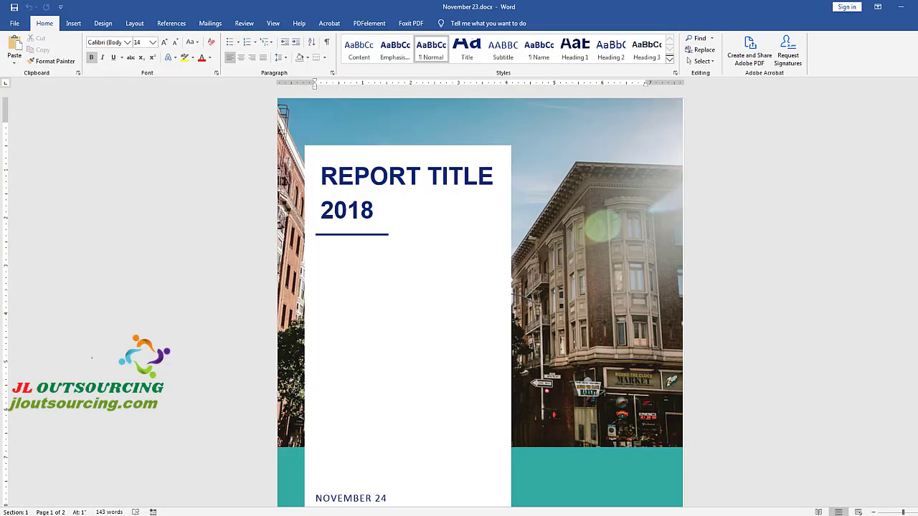
scroll(375, 193, down, 15)
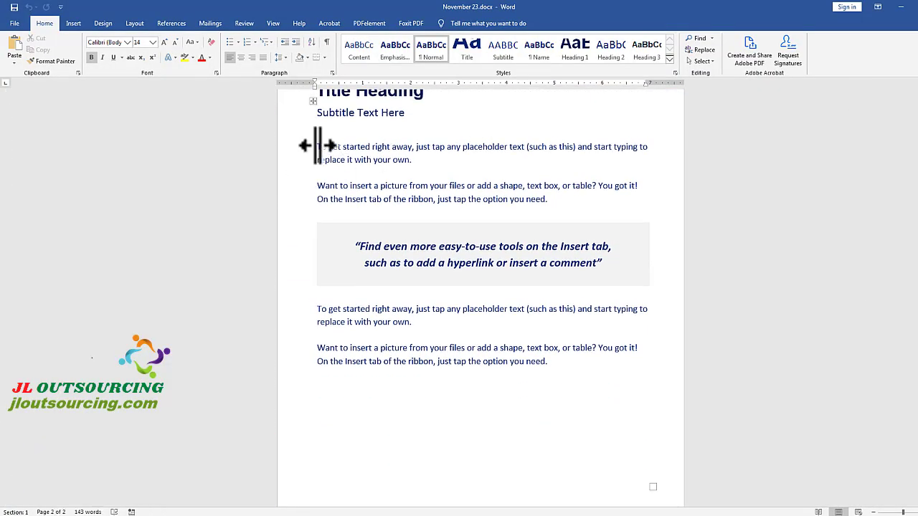
click(320, 145)
click(324, 147)
drag(324, 310, 502, 134)
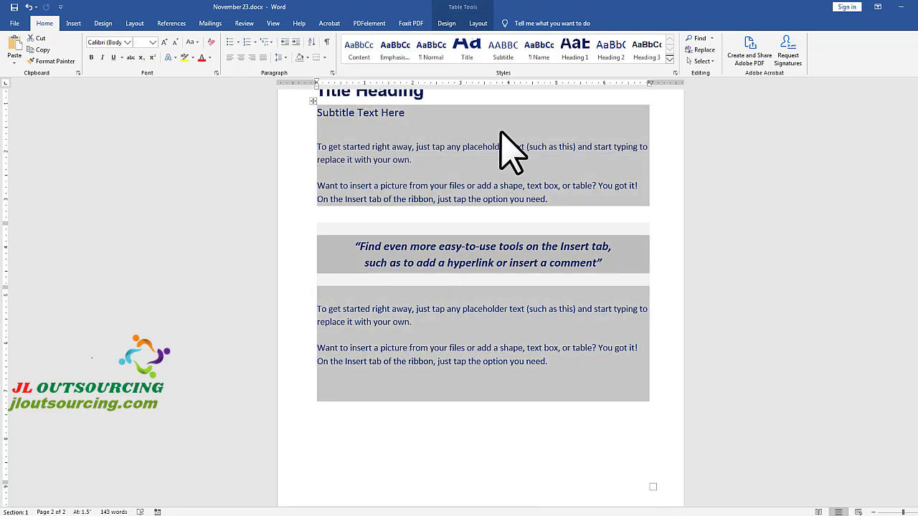
right_click(501, 132)
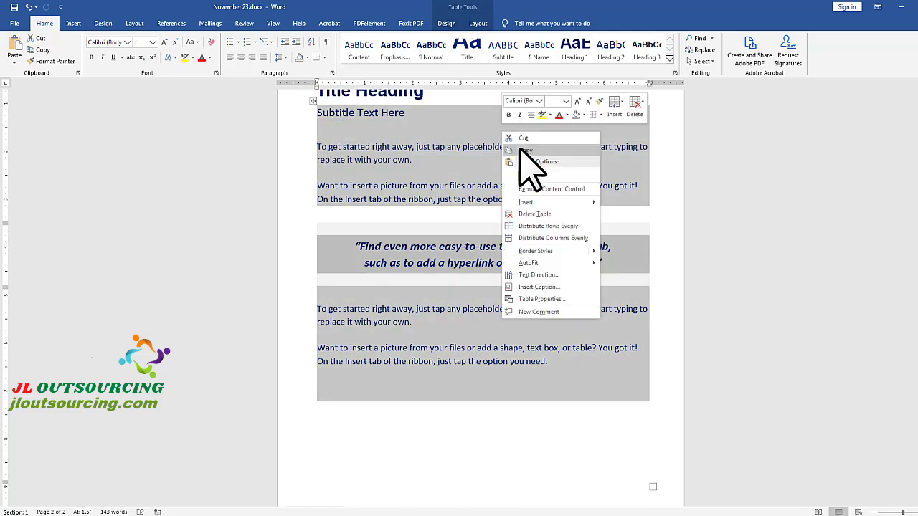
click(526, 151)
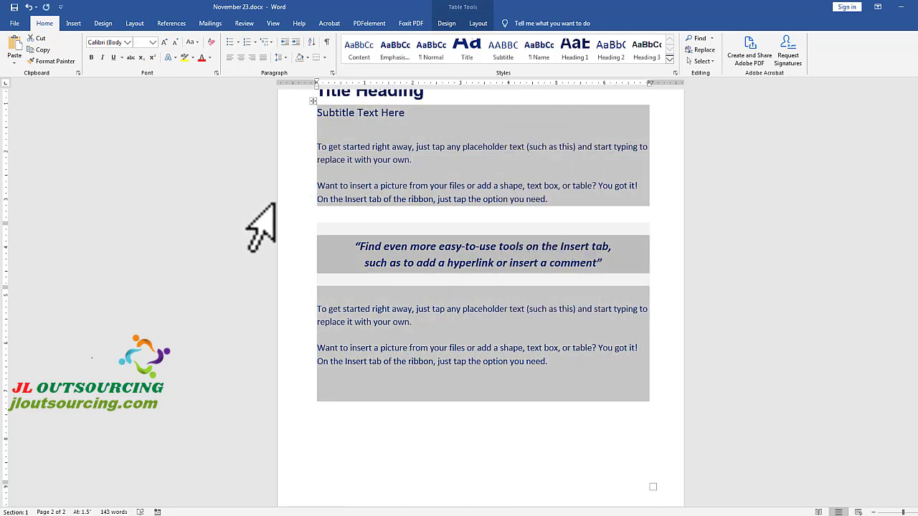
click(79, 73)
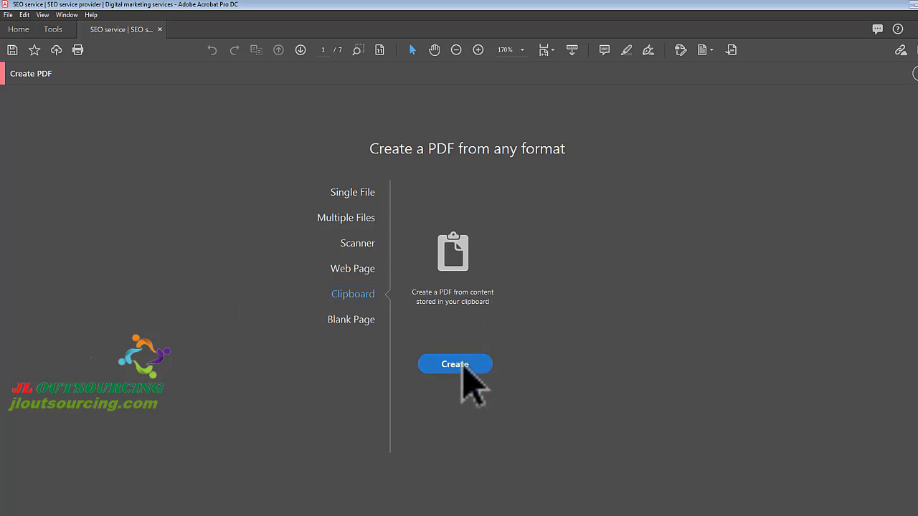
Step: Create a PDF from the clipboard content in Acrobat and compare it with the source text in Word
click(461, 364)
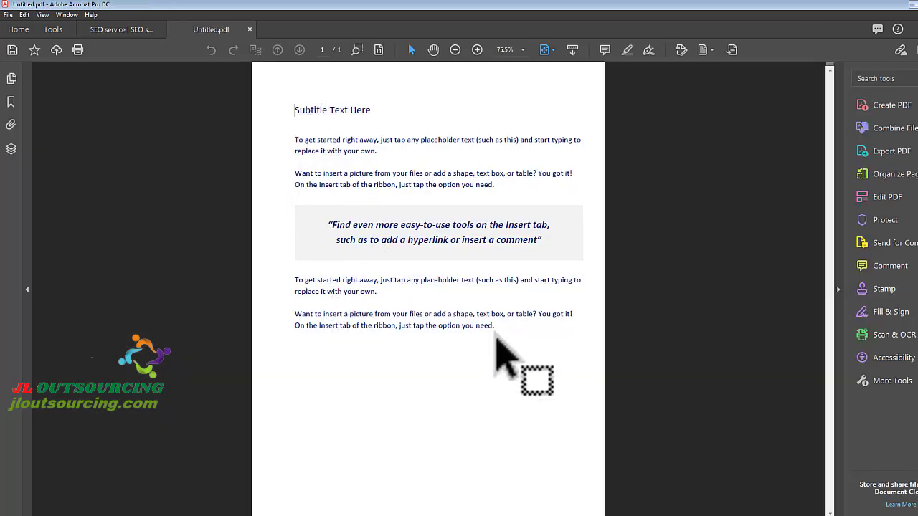
click(295, 110)
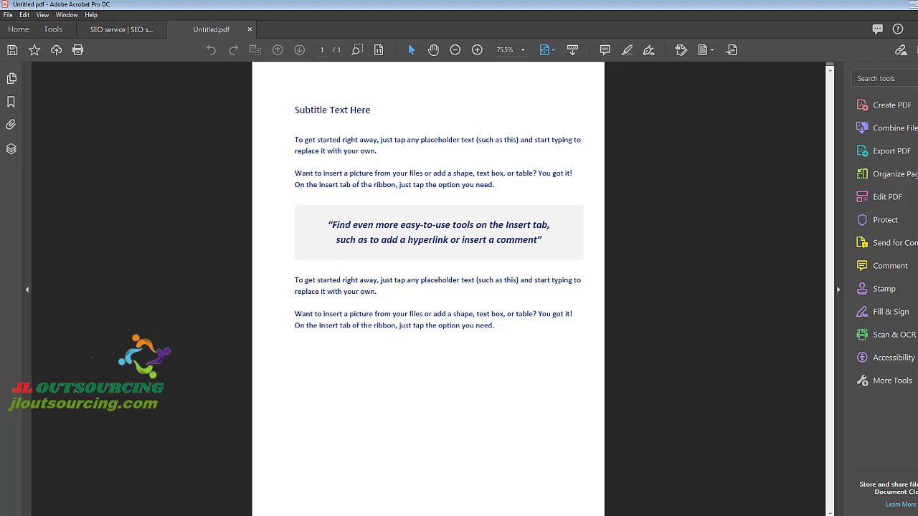
click(415, 515)
scroll(579, 337, down, 5)
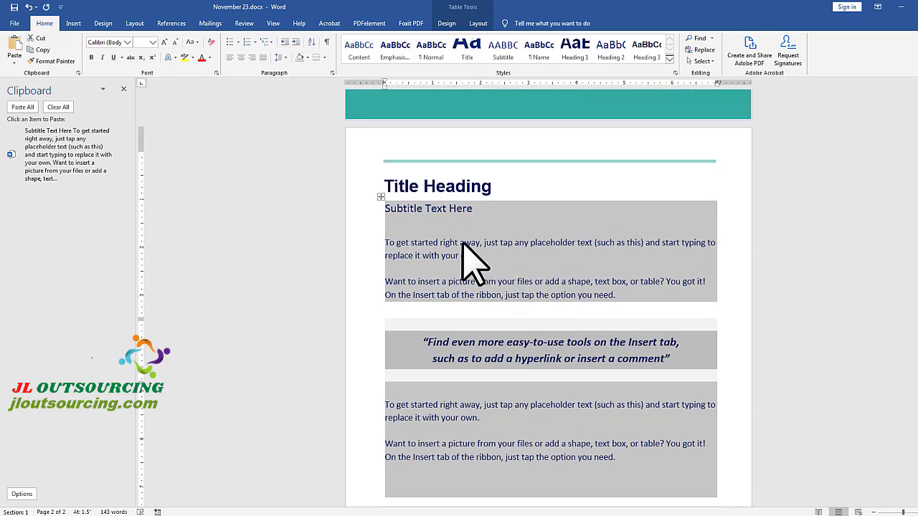
mouse_move(322, 515)
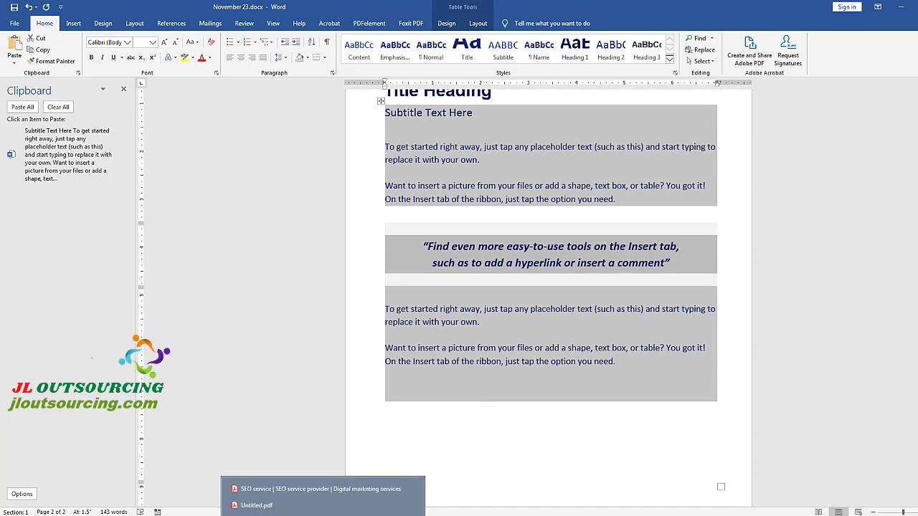
click(290, 504)
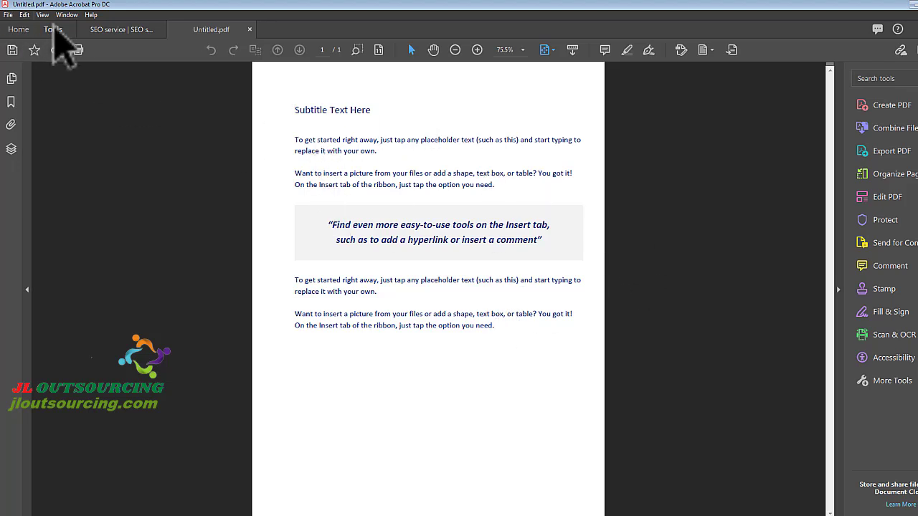
Step: Start the Combine Files tool and add Avocado Agency by Slidesgo.pptx from folder 55
click(54, 30)
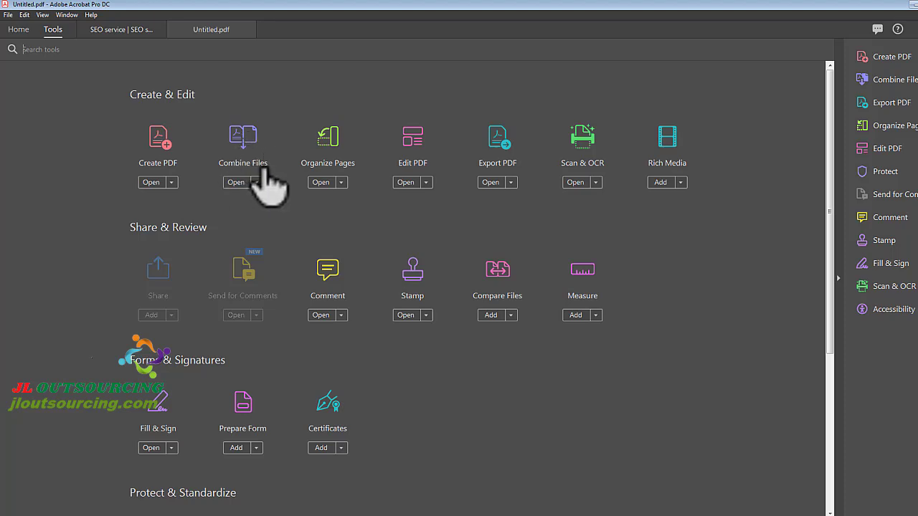
click(236, 182)
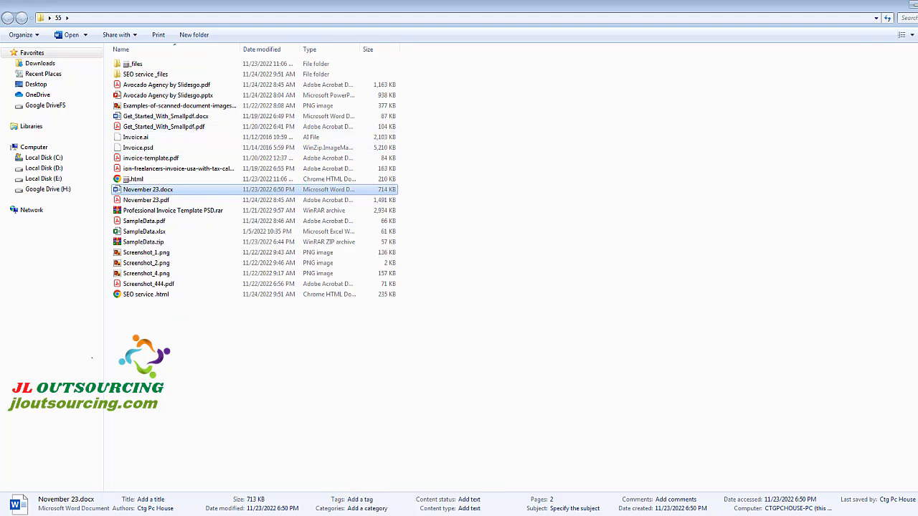
click(324, 506)
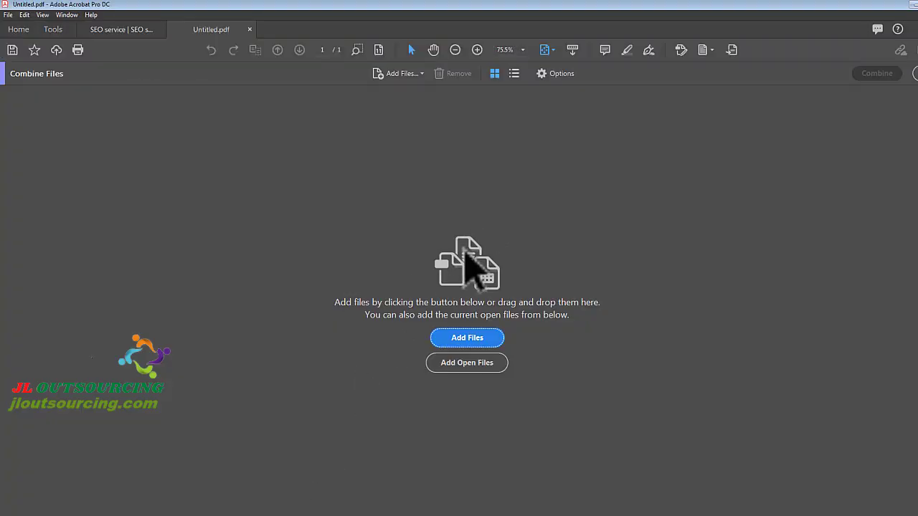
click(466, 338)
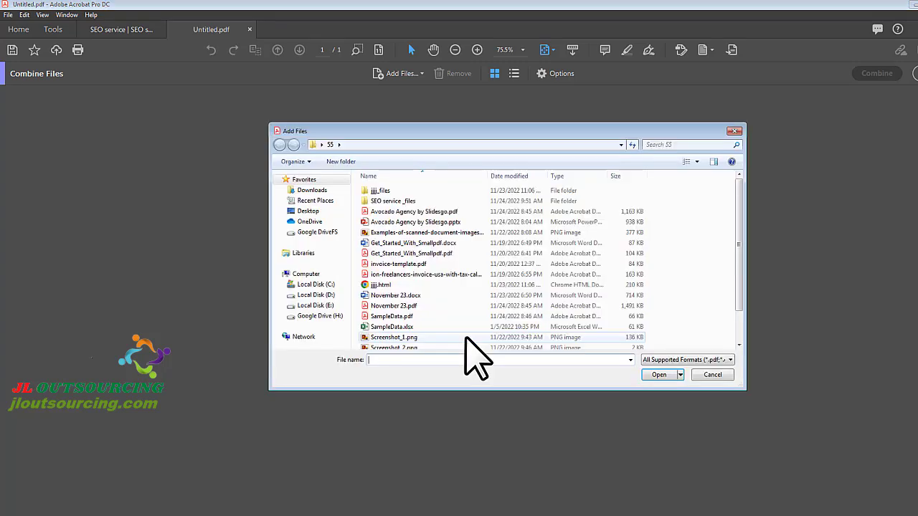
click(422, 222)
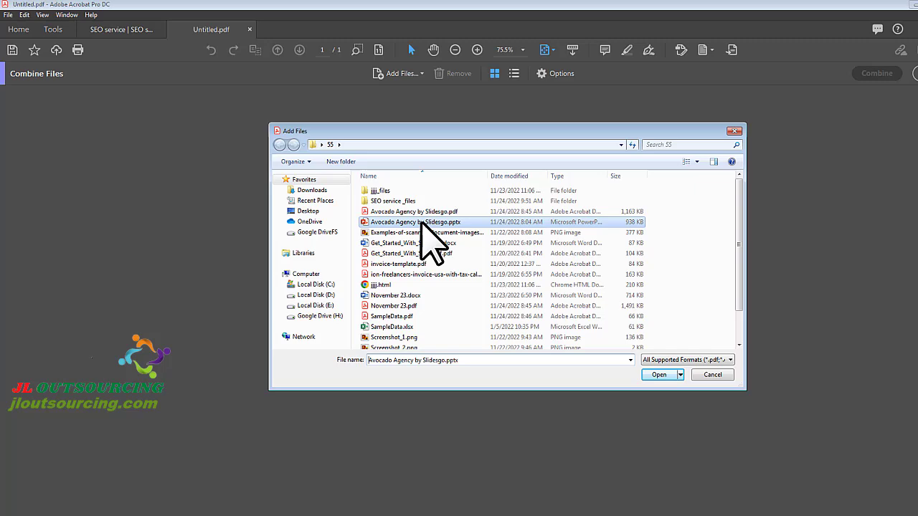
click(656, 375)
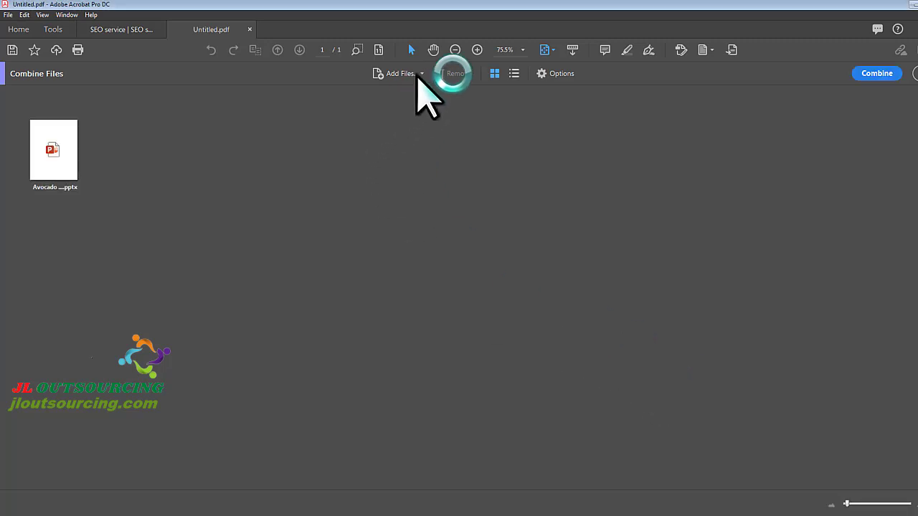
Step: Add November 23.docx and SampleData.xlsx to the files being combined
click(421, 72)
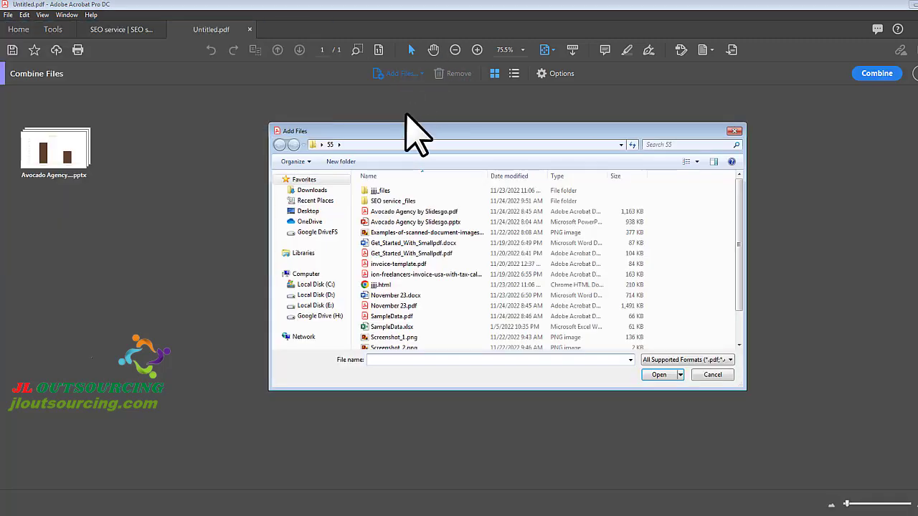
click(391, 295)
click(657, 375)
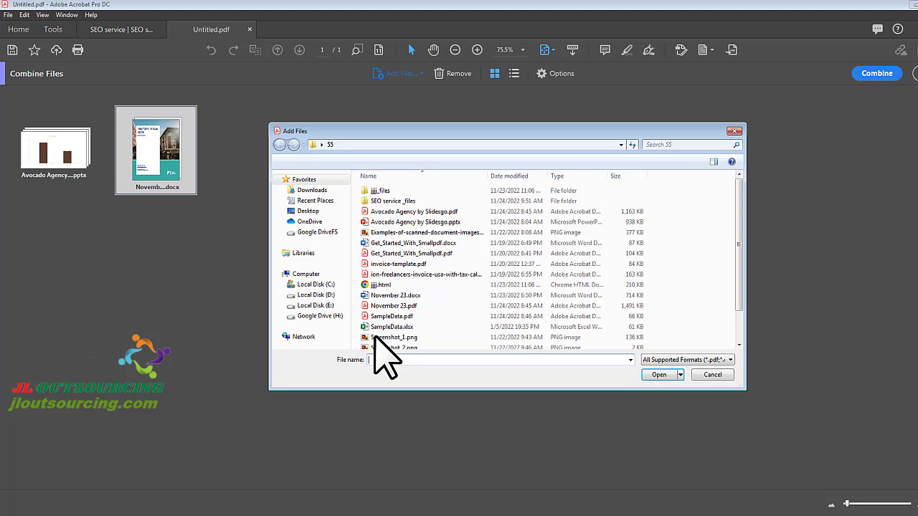
click(392, 326)
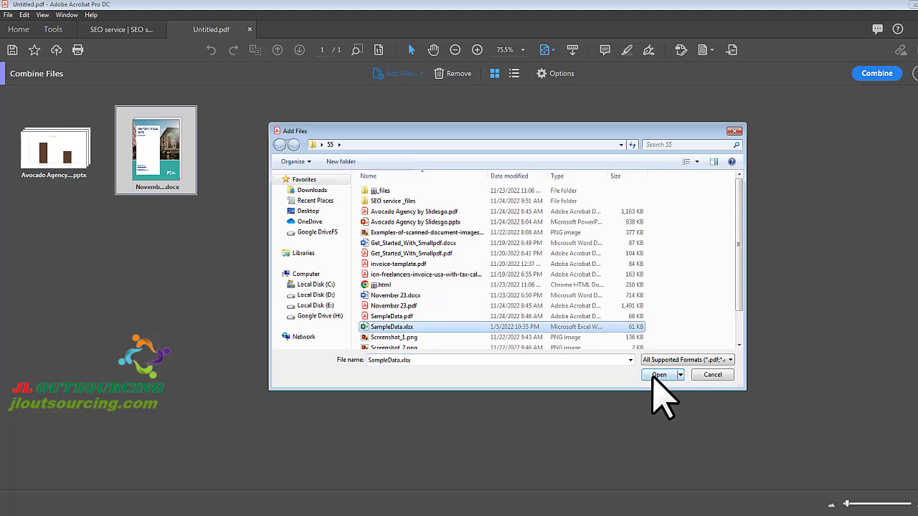
click(658, 374)
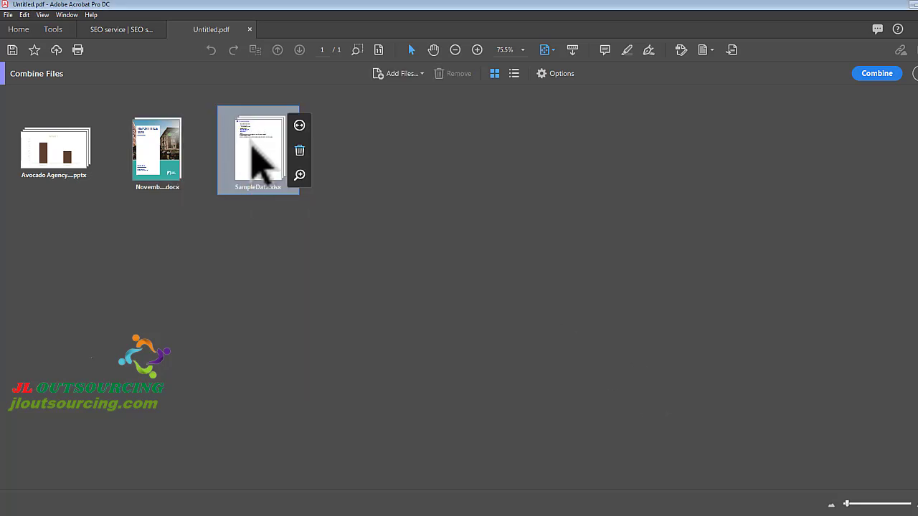
Step: Expand SampleData.xlsx, delete its MyLinks sheet and collapse the workbook again
click(299, 125)
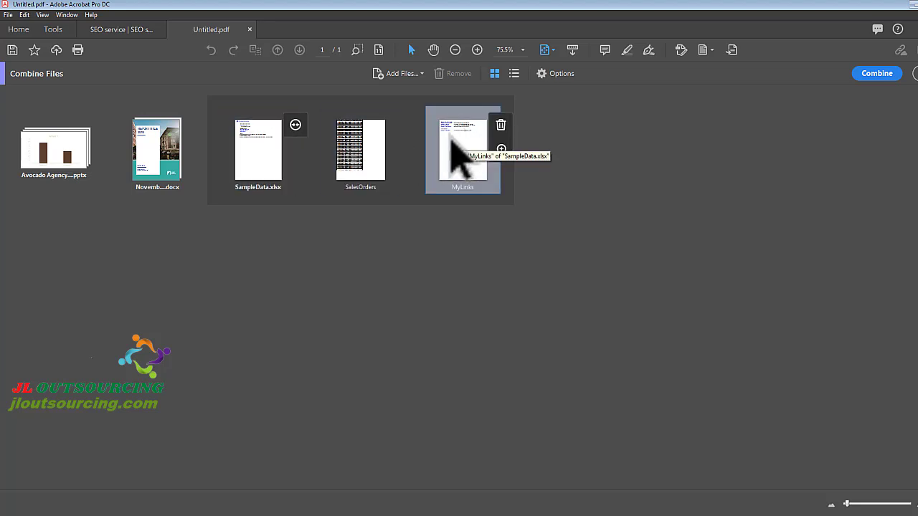
click(500, 126)
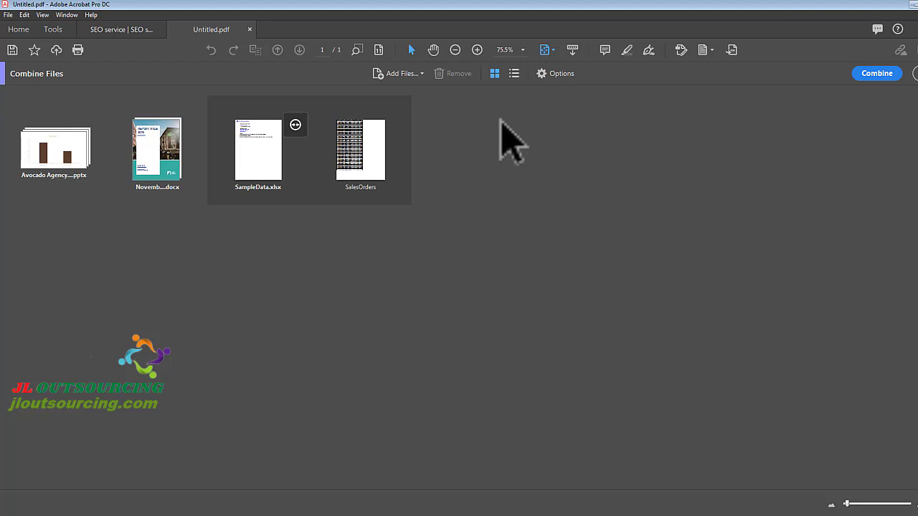
click(294, 126)
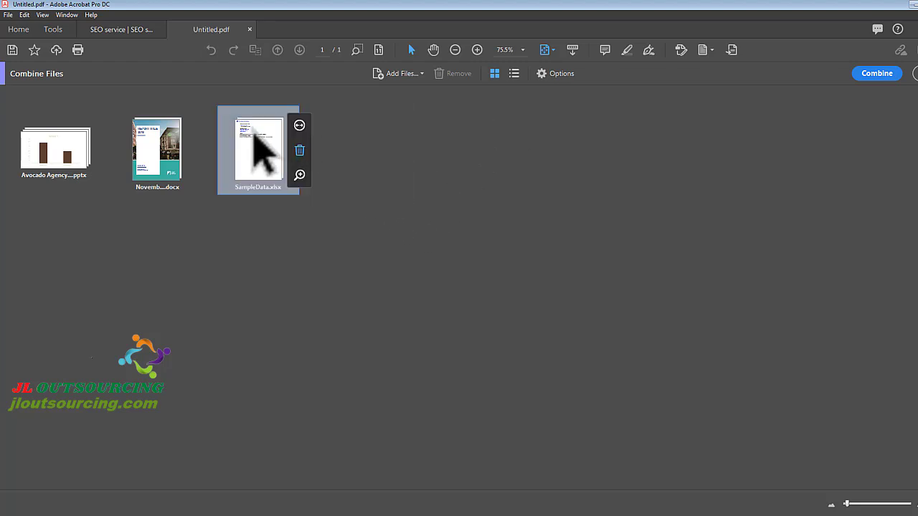
Step: Expand the Avocado Agency presentation, move its title slide to the front and the bar chart slide to the end
click(94, 125)
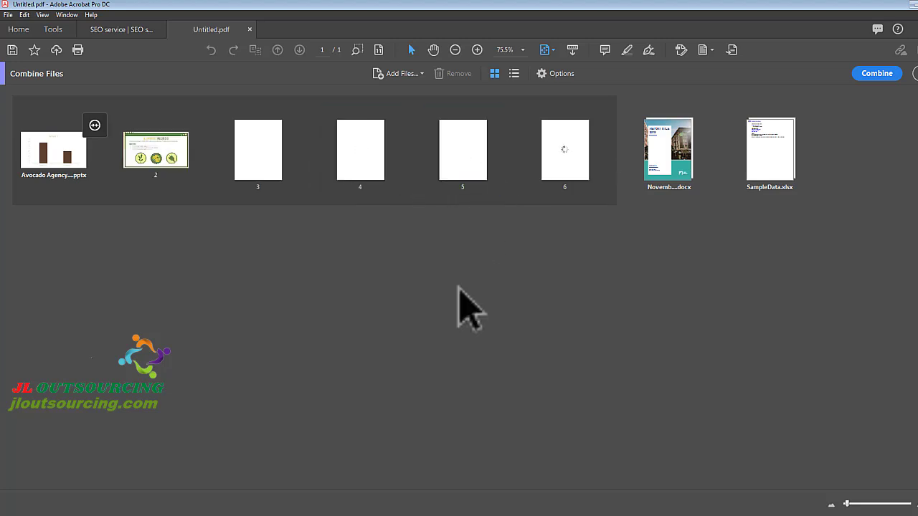
click(276, 161)
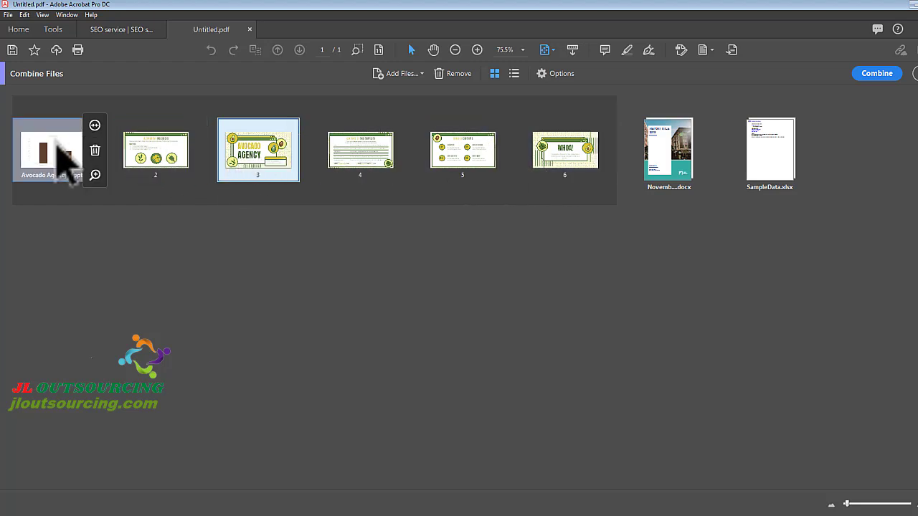
drag(266, 172, 53, 168)
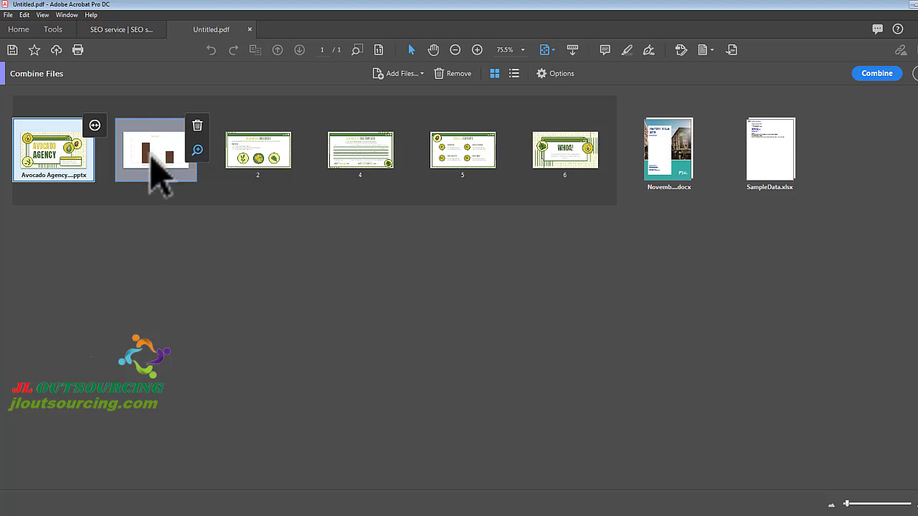
drag(150, 161, 588, 154)
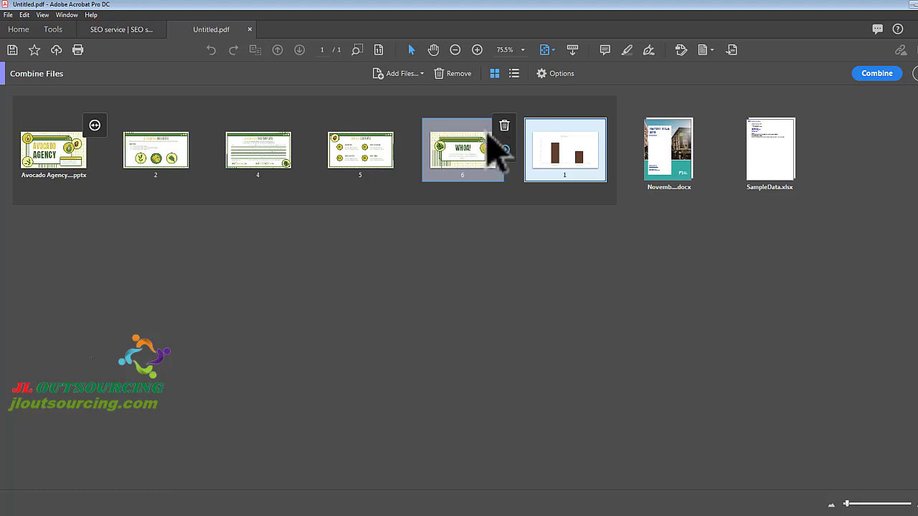
Step: Delete the WHOA! slide from the Avocado Agency presentation, then collapse it and move November 23.docx ahead of it
click(504, 126)
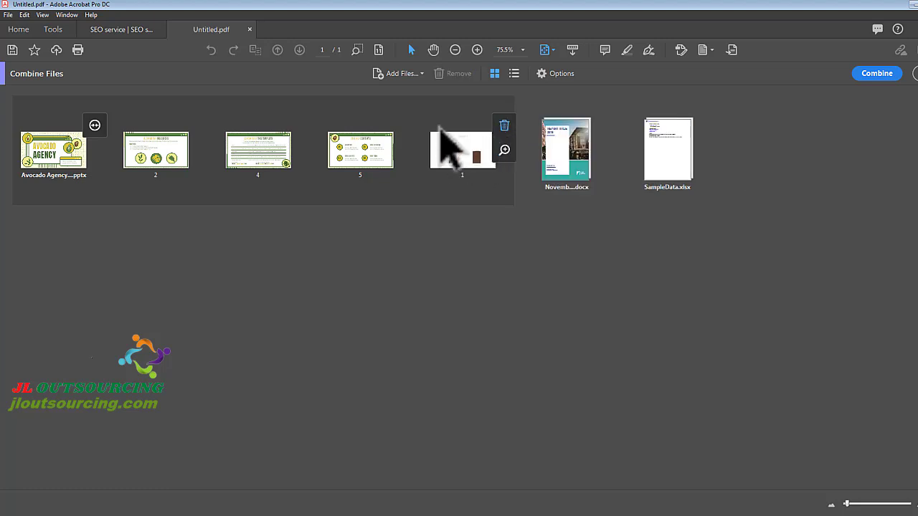
click(94, 126)
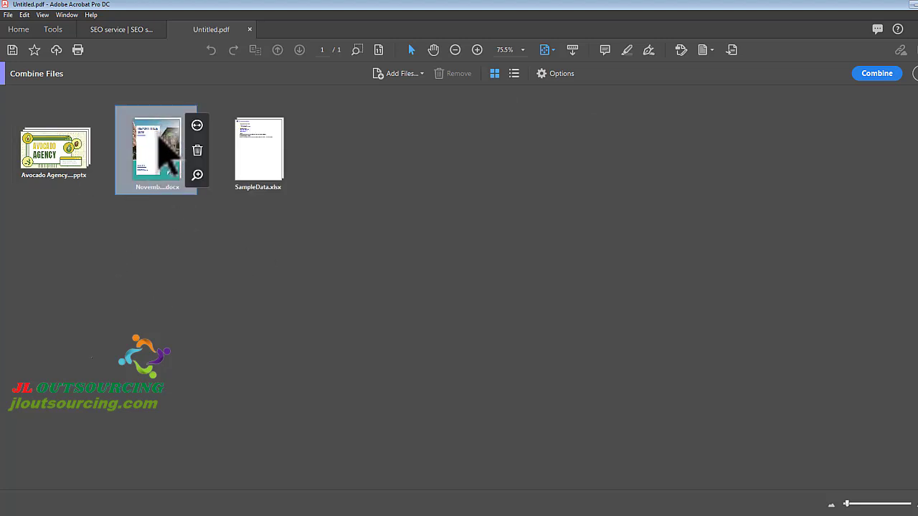
drag(162, 151, 41, 147)
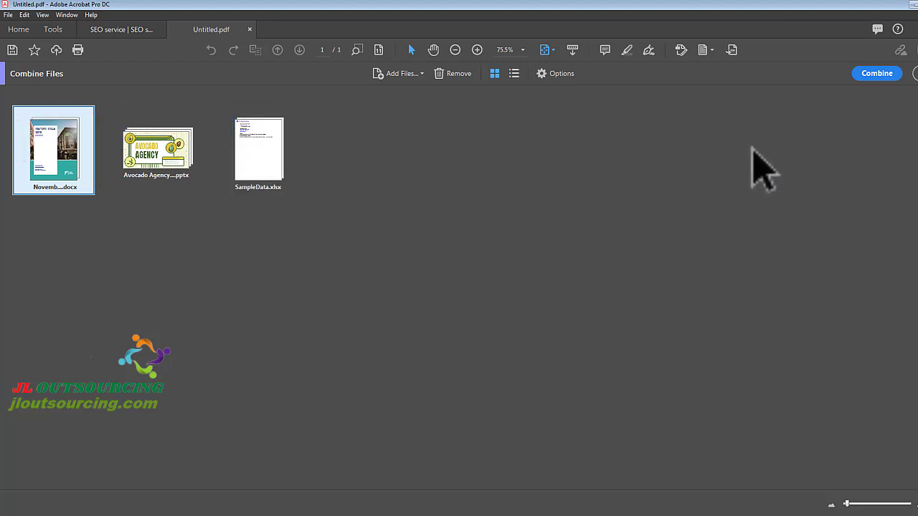
Step: Combine the files into one PDF, closing November 23.docx in Word without saving its changes so it can be converted
click(878, 74)
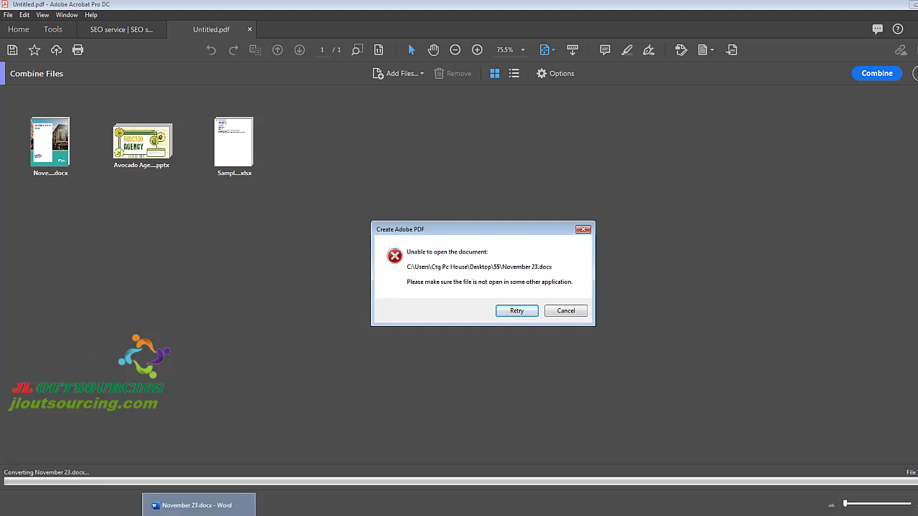
mouse_move(243, 503)
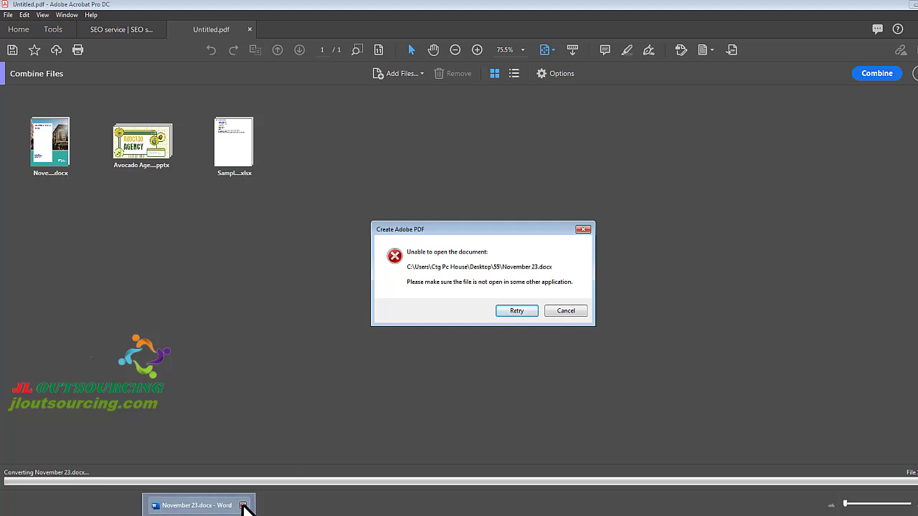
click(243, 505)
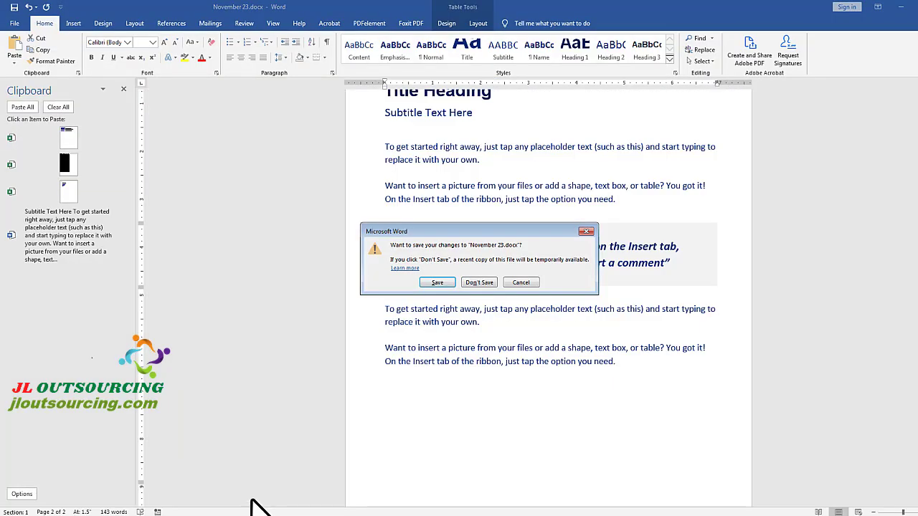
click(479, 282)
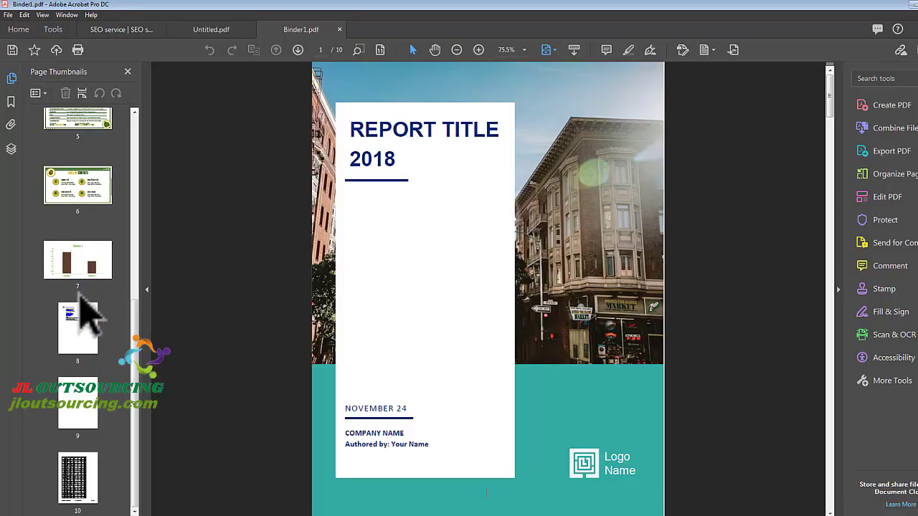
Step: Look through the combined PDF's page thumbnails from the report cover to the order data table on page 10
scroll(82, 287, up, 5)
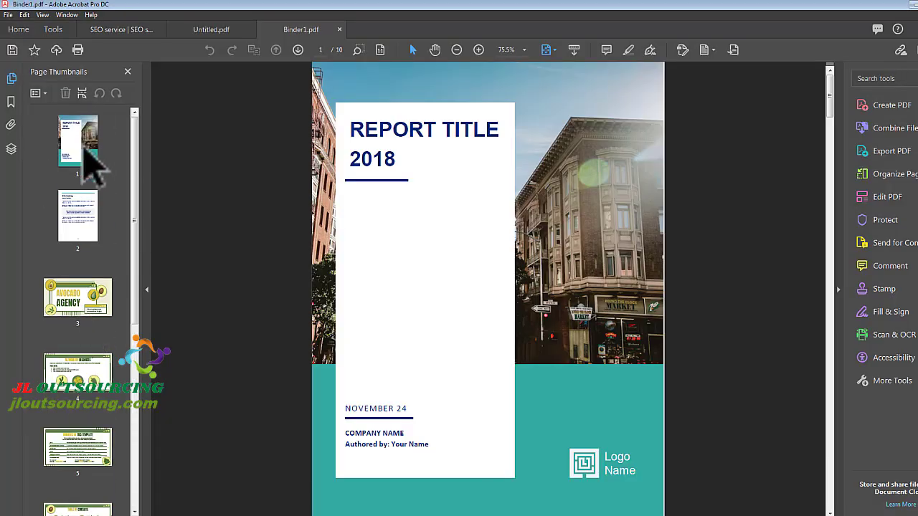
scroll(502, 247, down, 15)
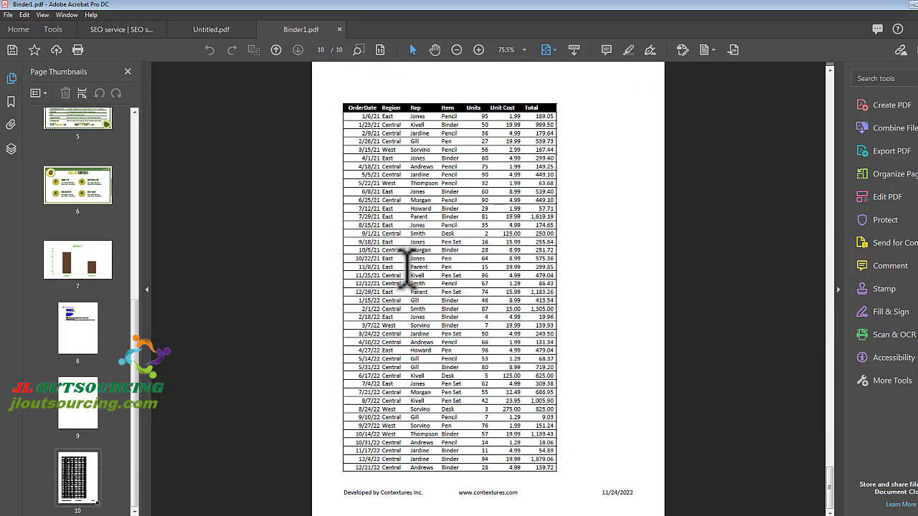
drag(134, 358, 136, 174)
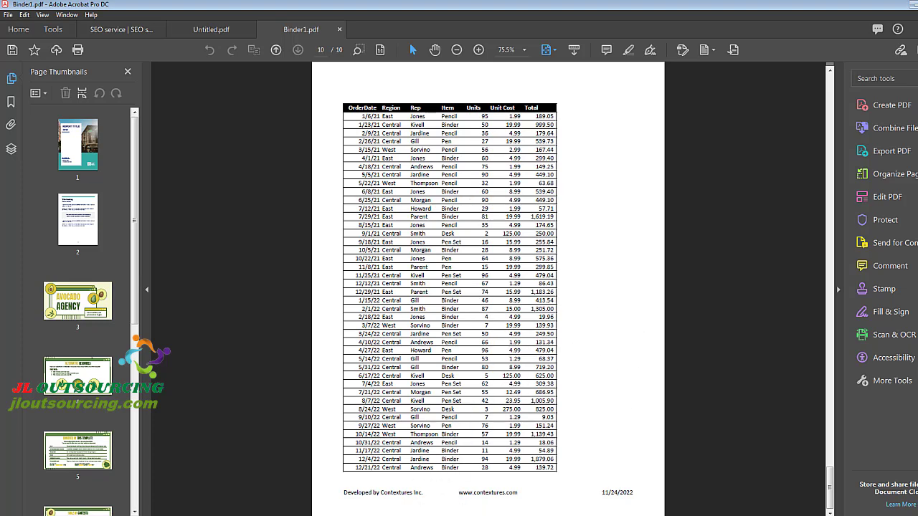
key(F10)
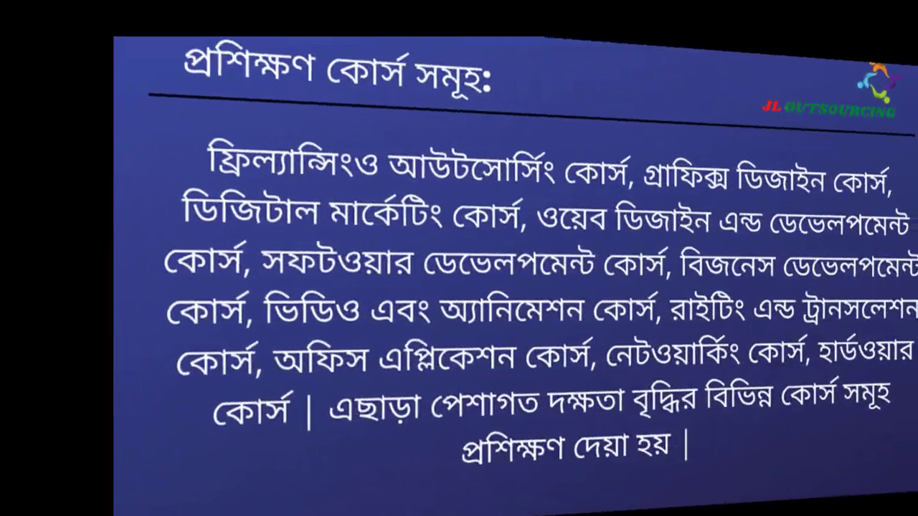